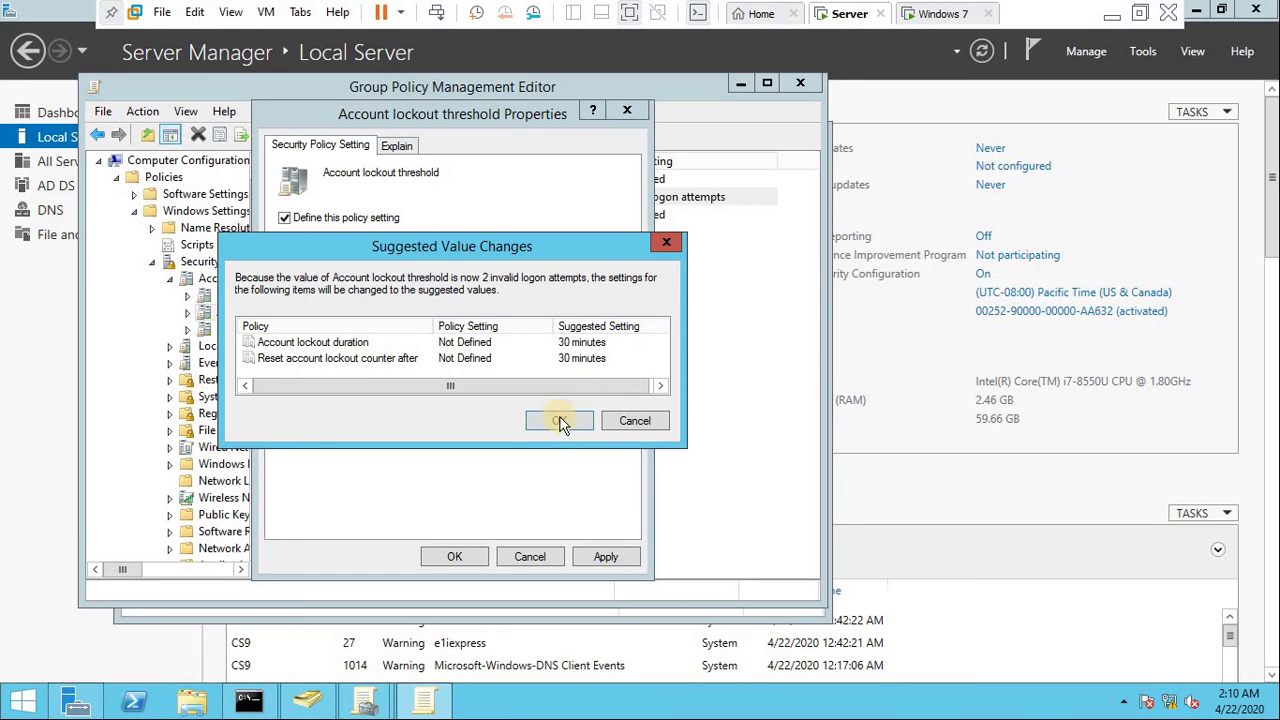
- Accept the 30-minute duration and reset values, apply the 2-attempt lockout threshold, and search for cmd
left_click(560, 421)
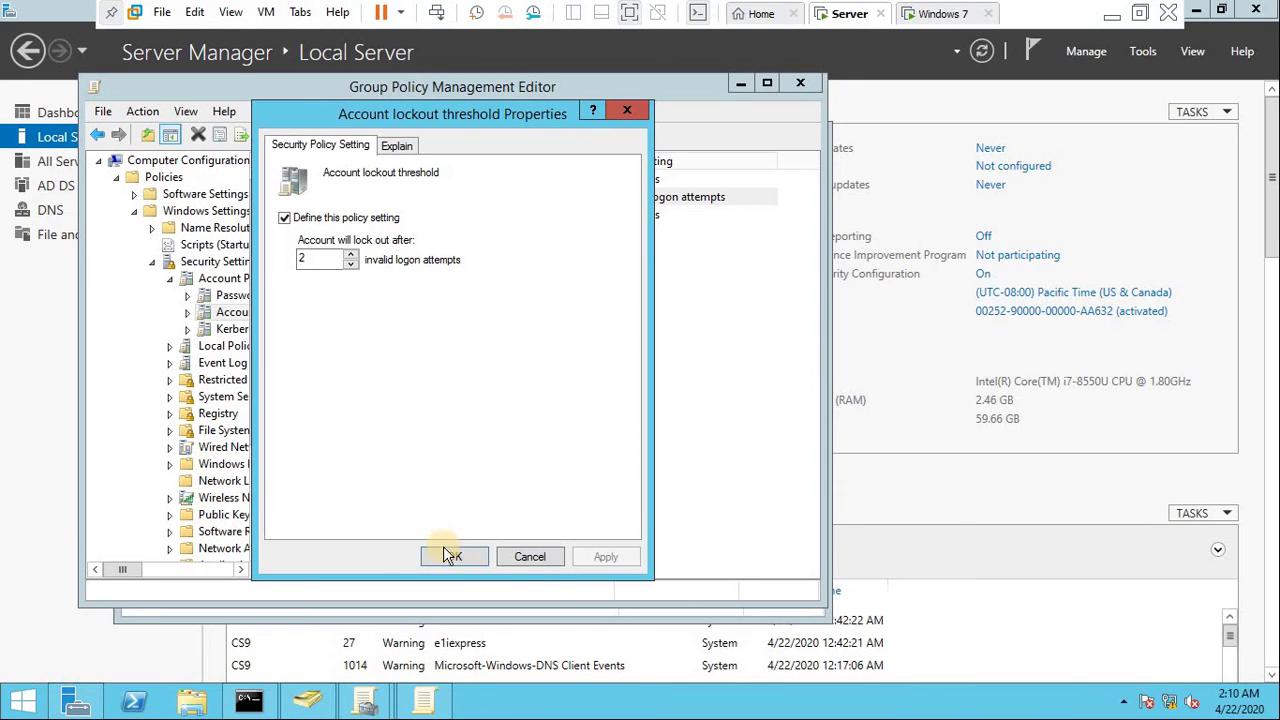
left_click(450, 557)
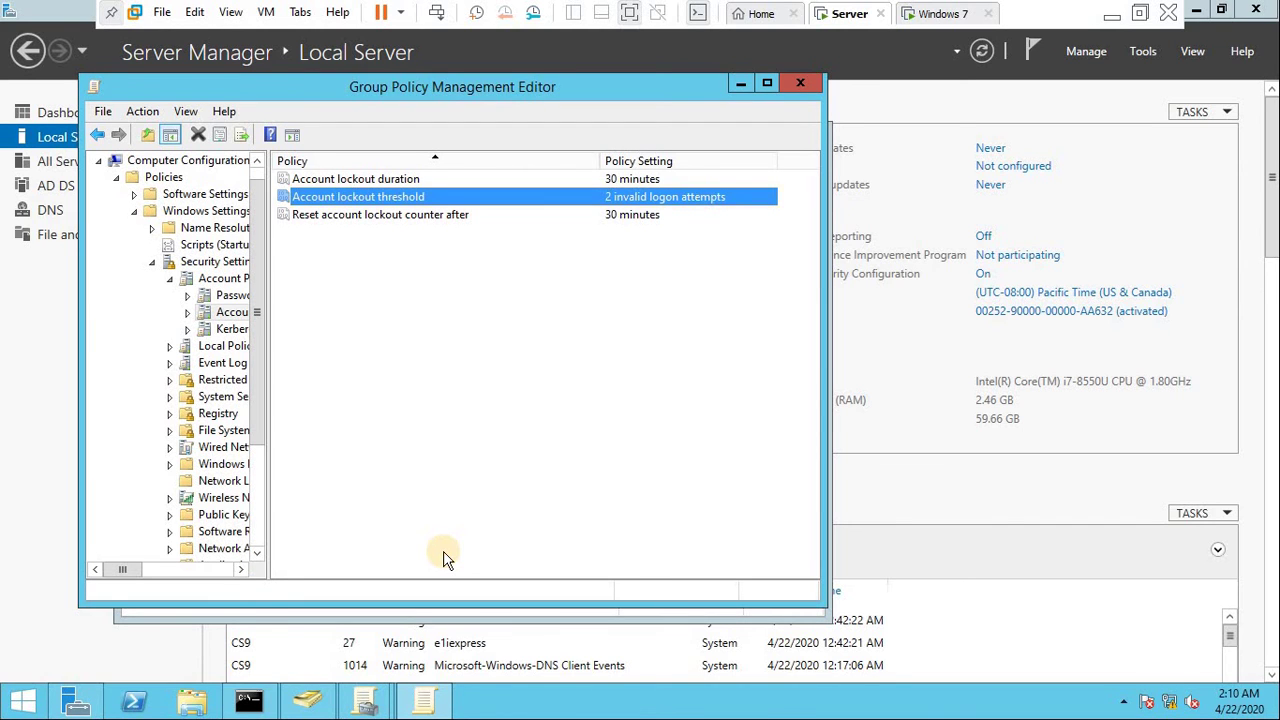
key("super")
type("cm")
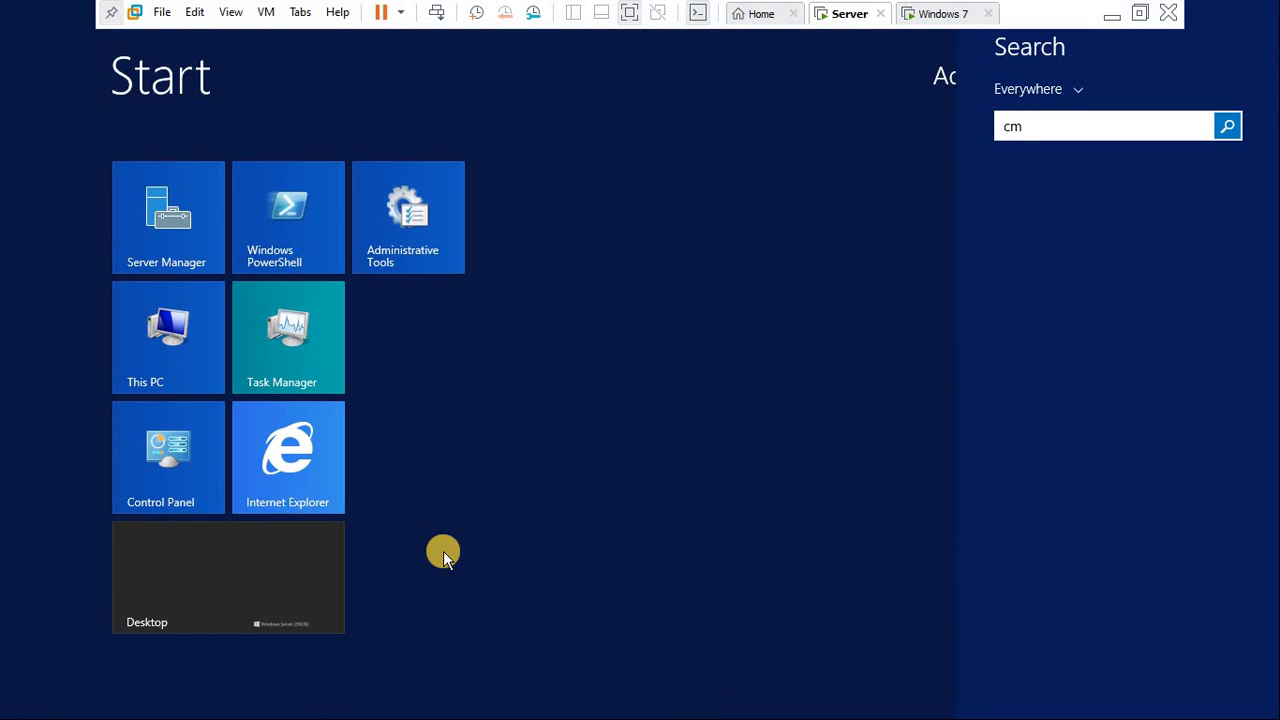
type("d")
- Run gpupdate in Command Prompt to refresh the server's Group Policy
key("Return")
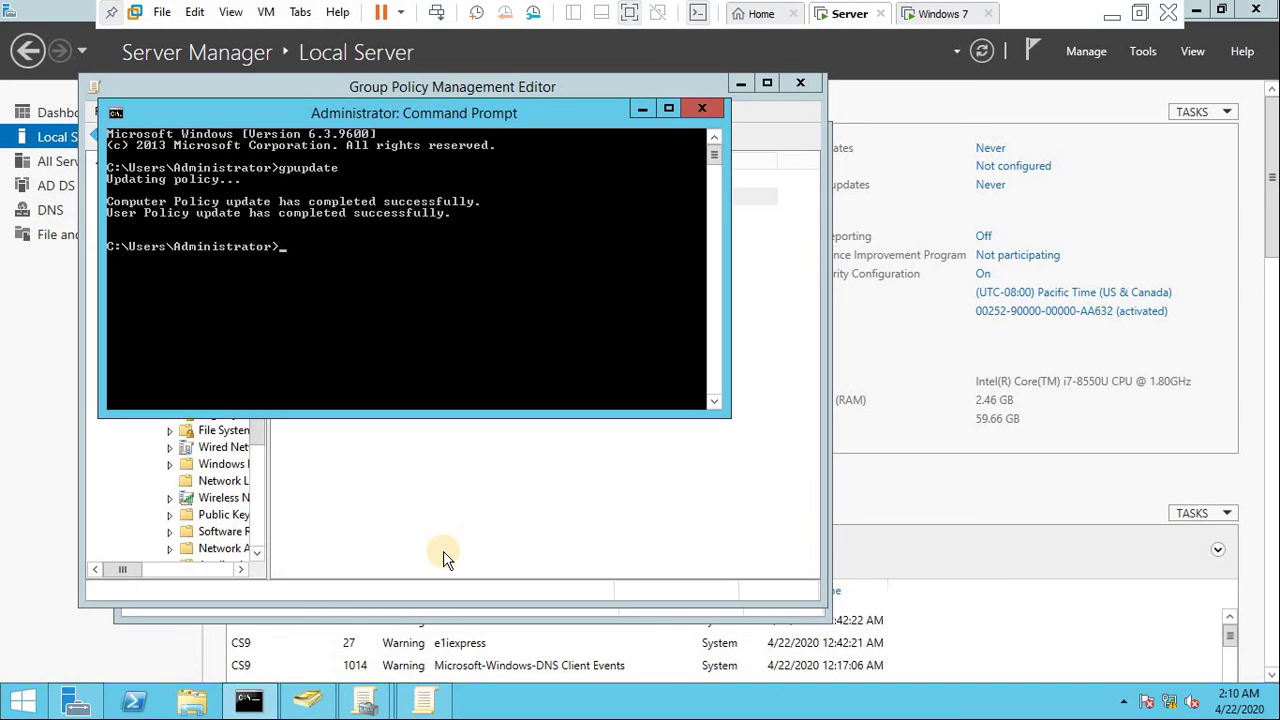
type("gpupdate")
key("Return")
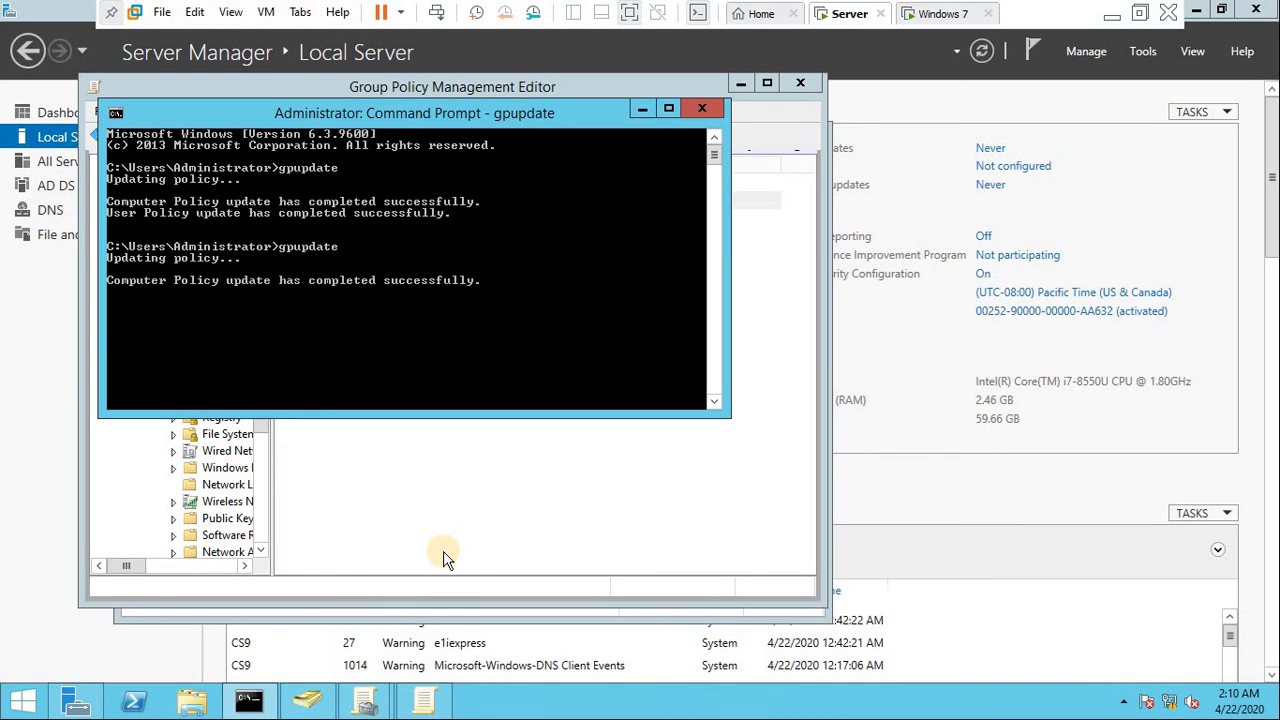
- In Active Directory Users and Computers, start a new Users account with name amac1 and logon name jamac1
left_click(1143, 52)
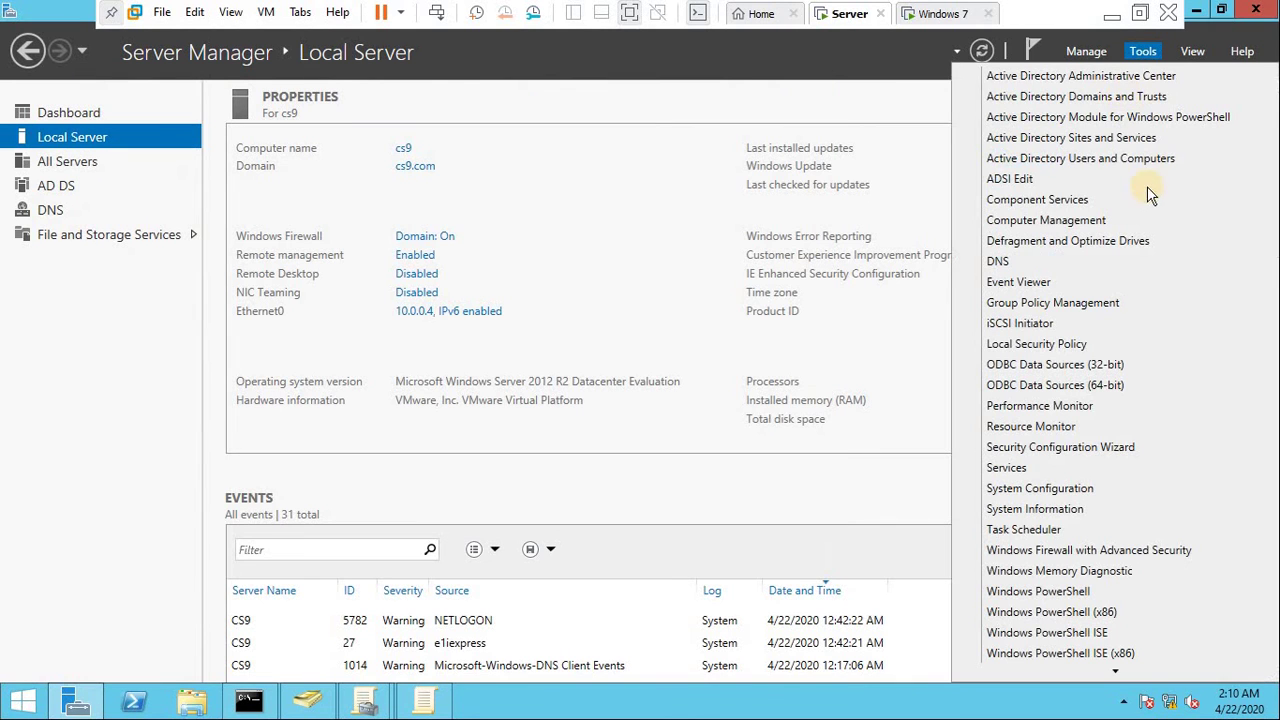
left_click(1122, 160)
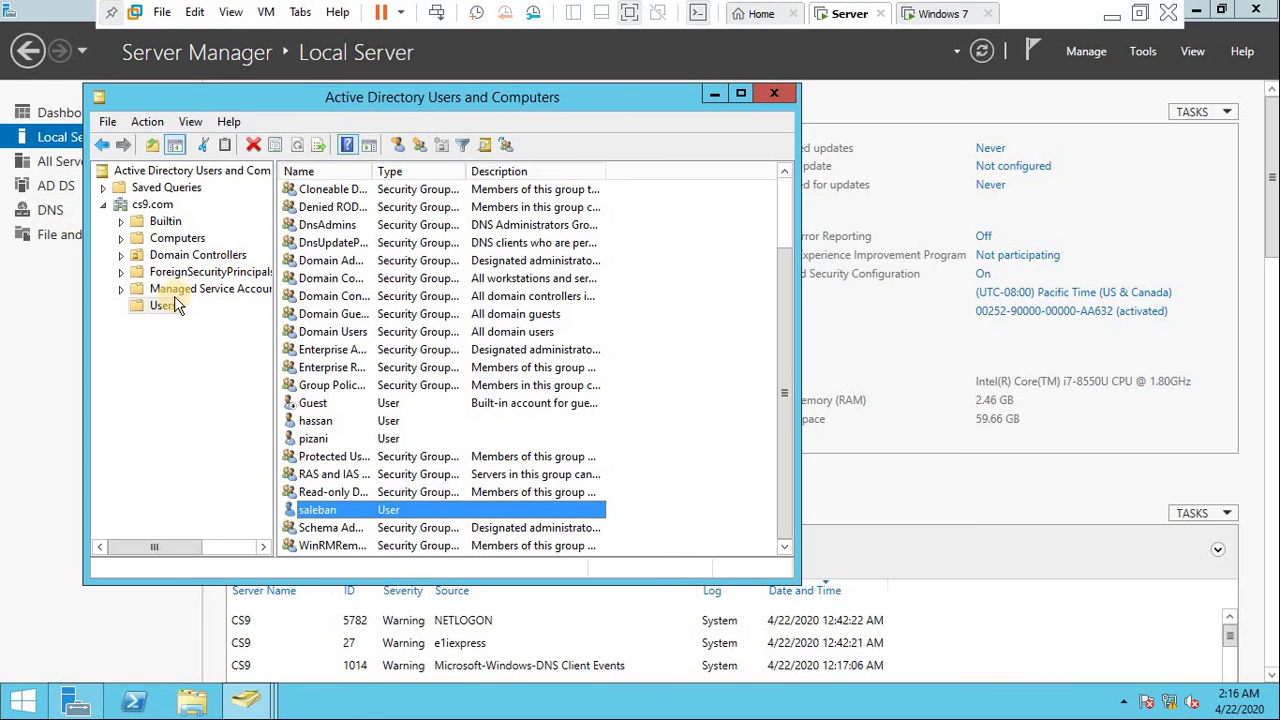
right_click(163, 308)
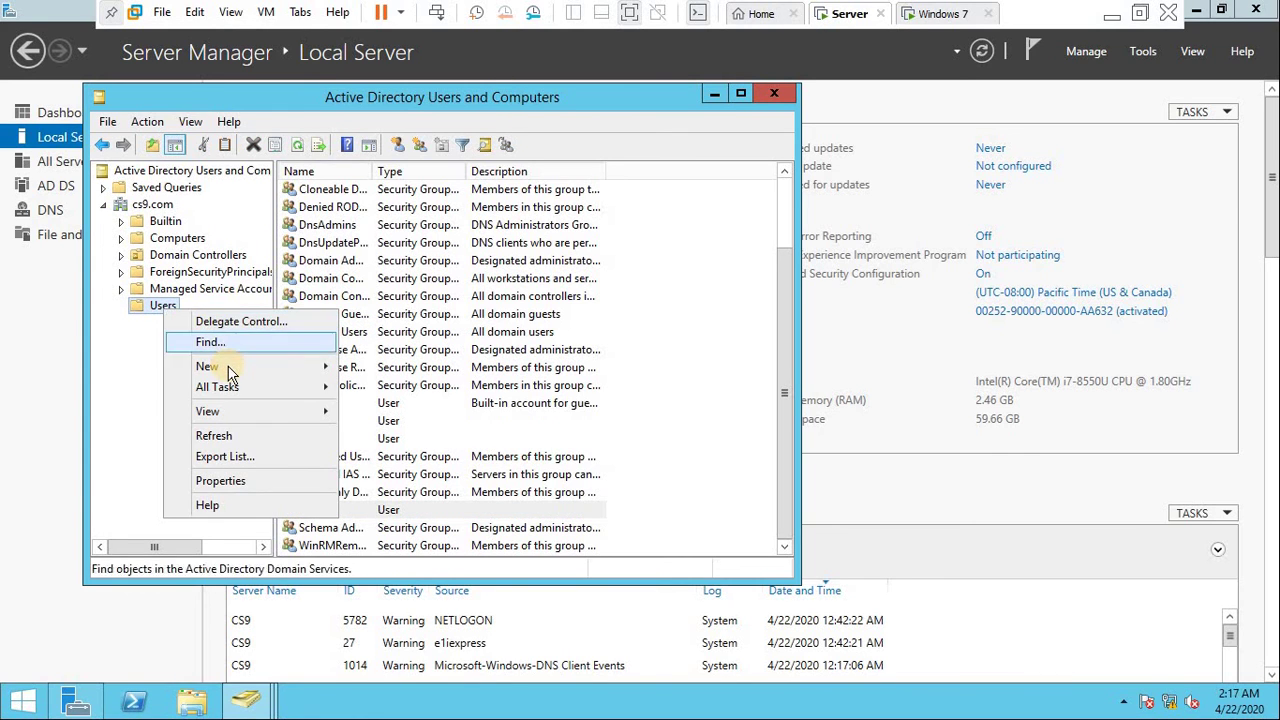
mouse_move(330, 366)
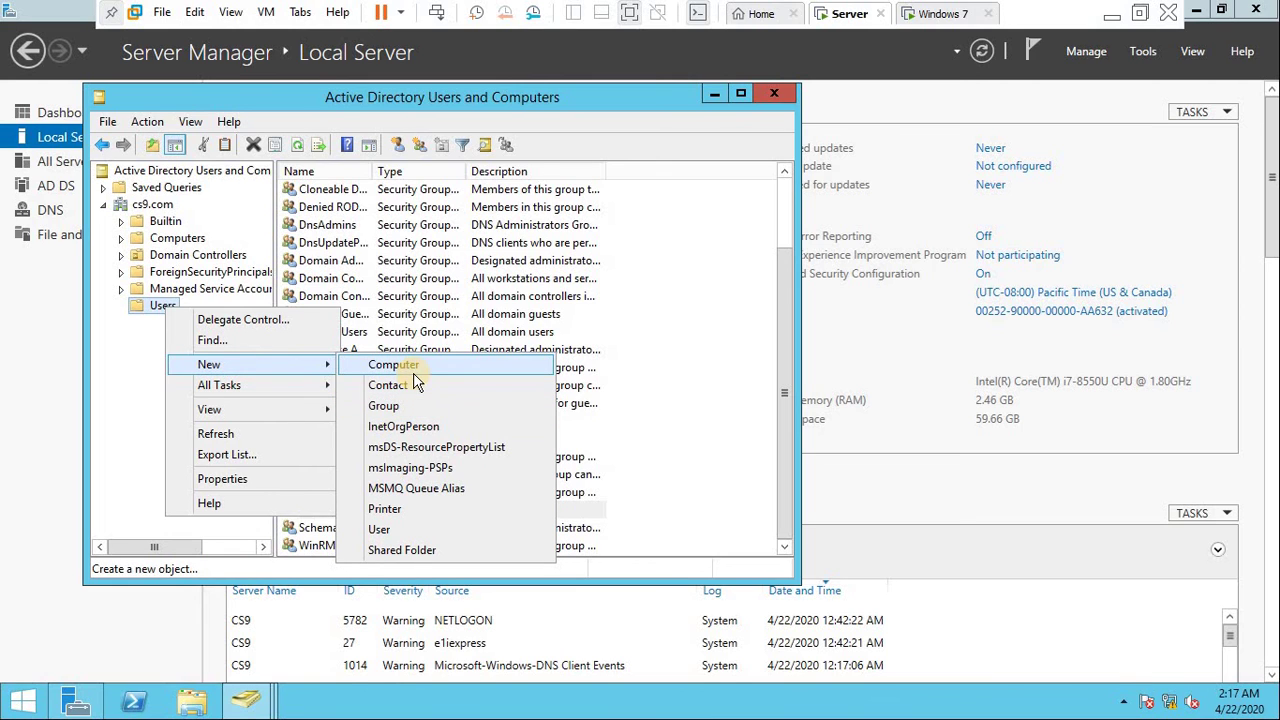
left_click(405, 529)
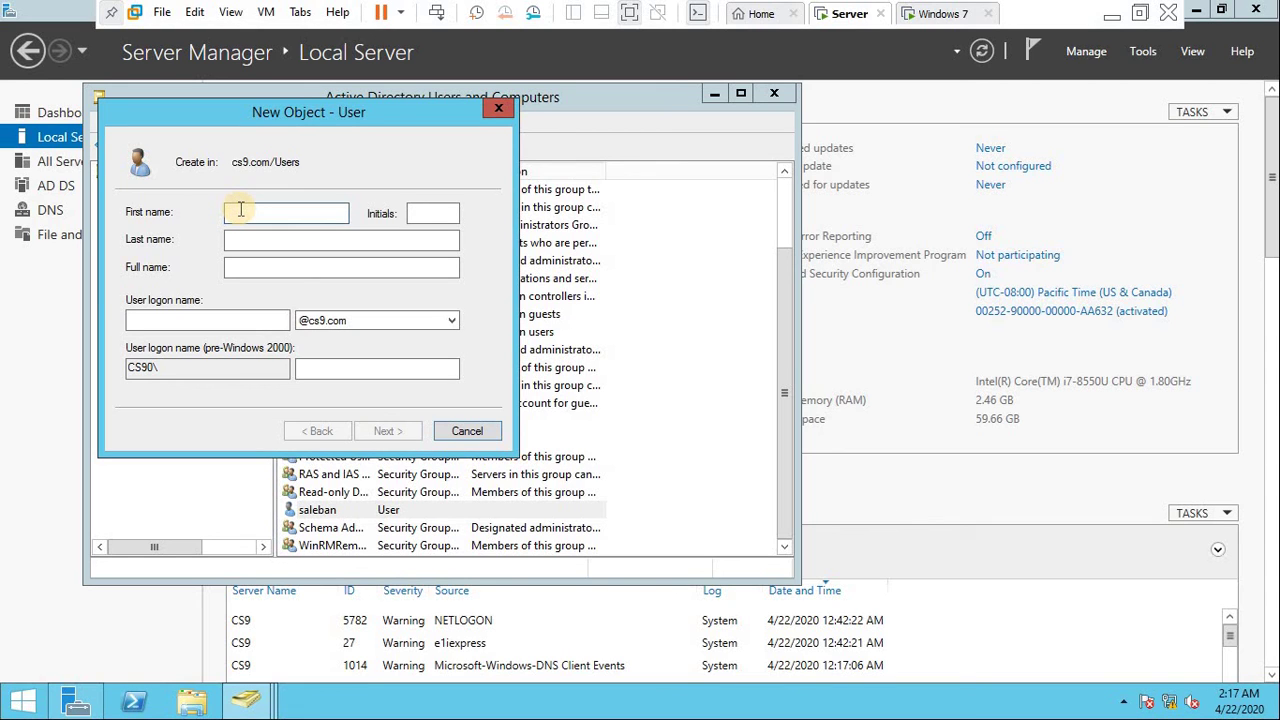
type("amac1")
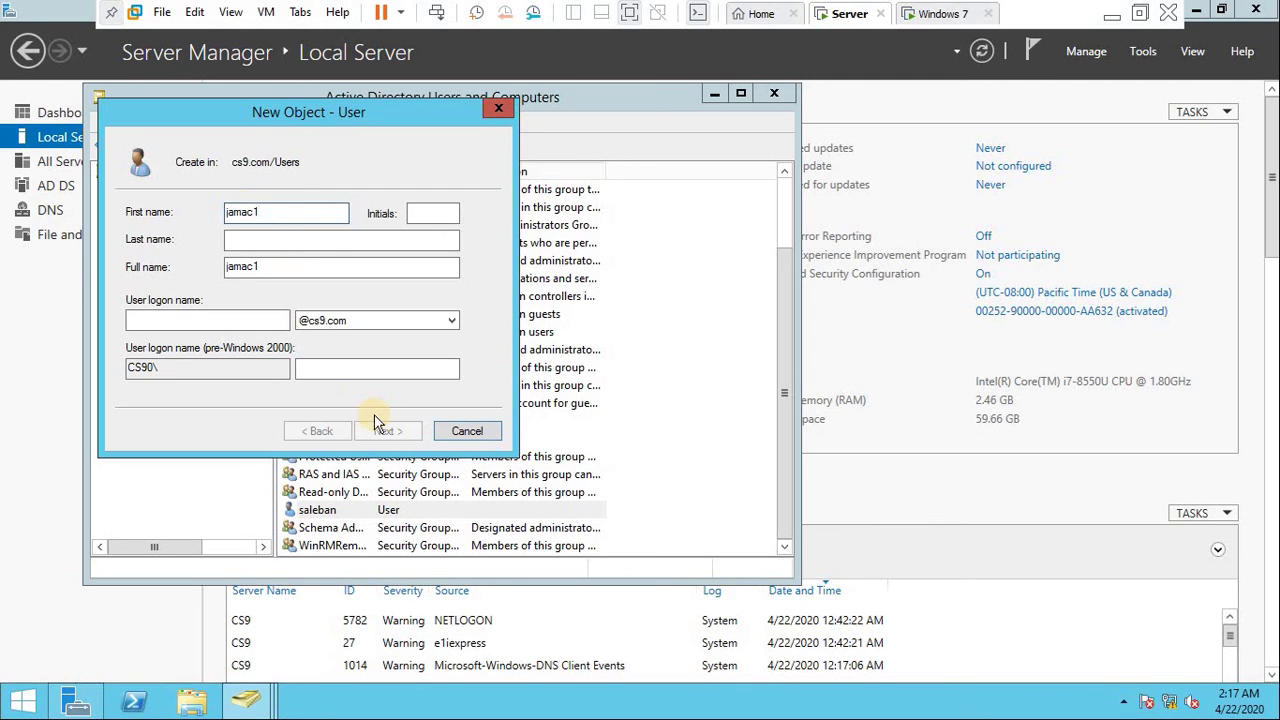
left_click(179, 319)
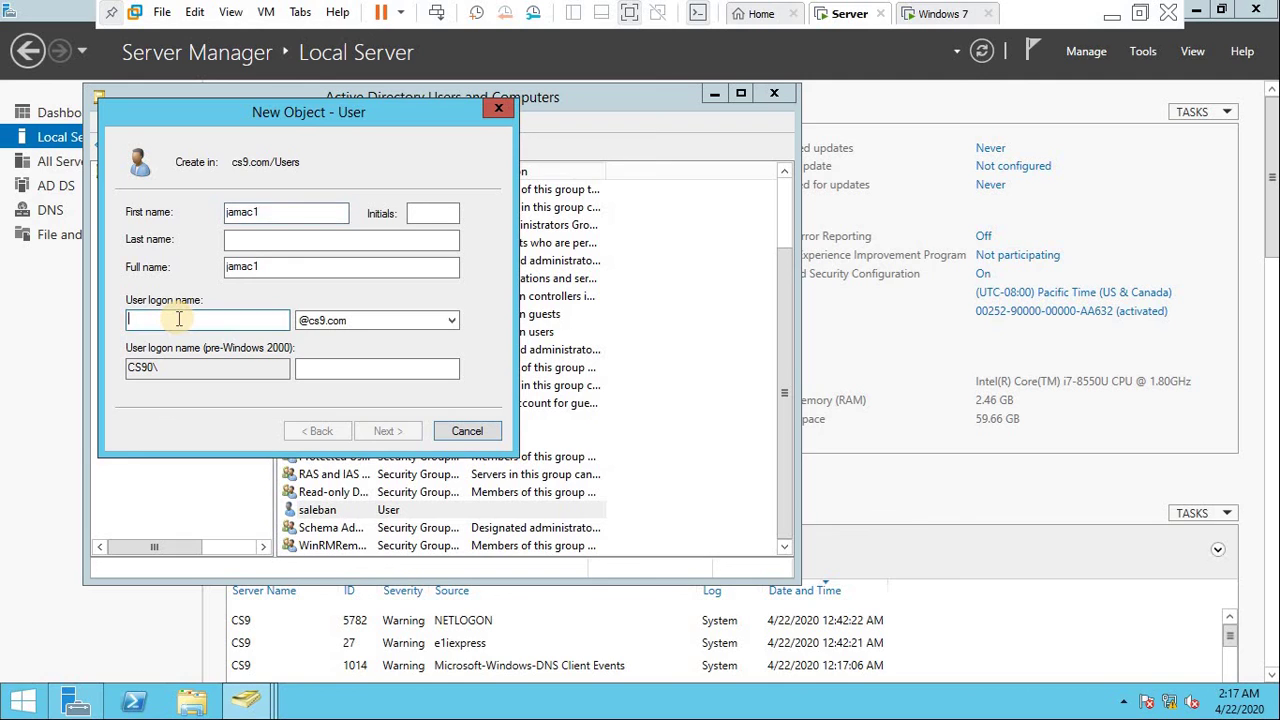
type("jamac")
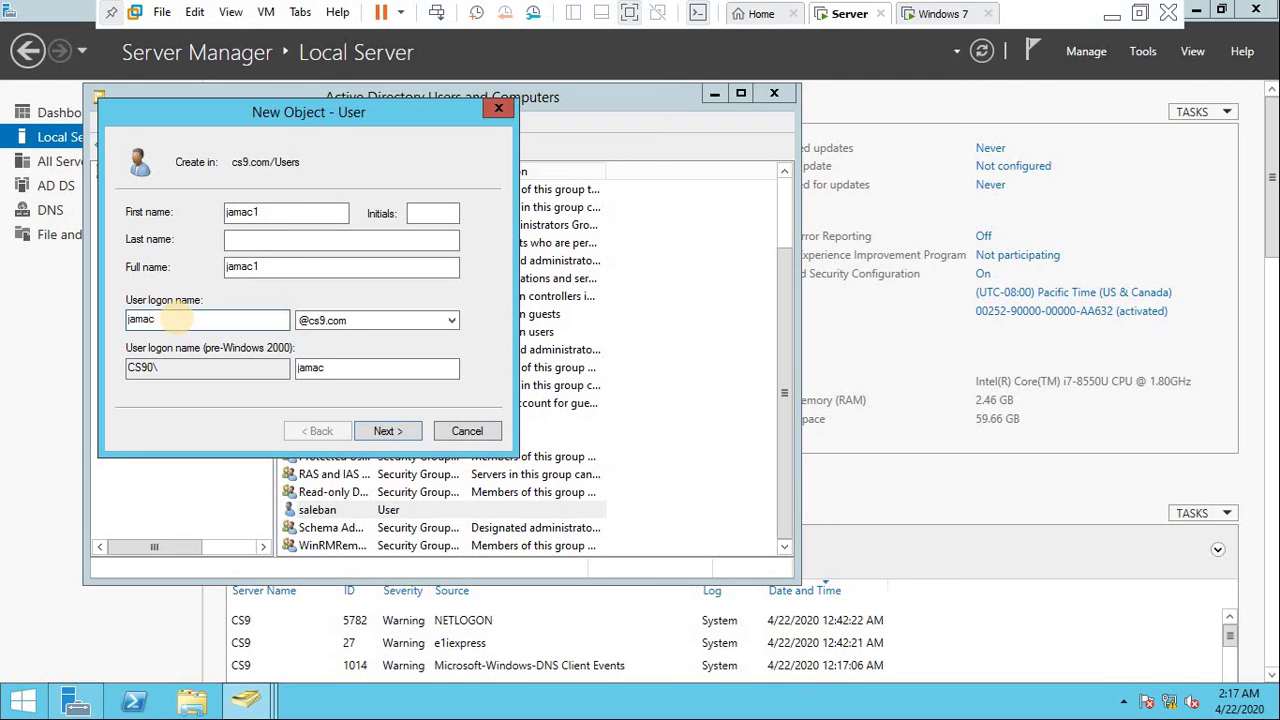
type("1")
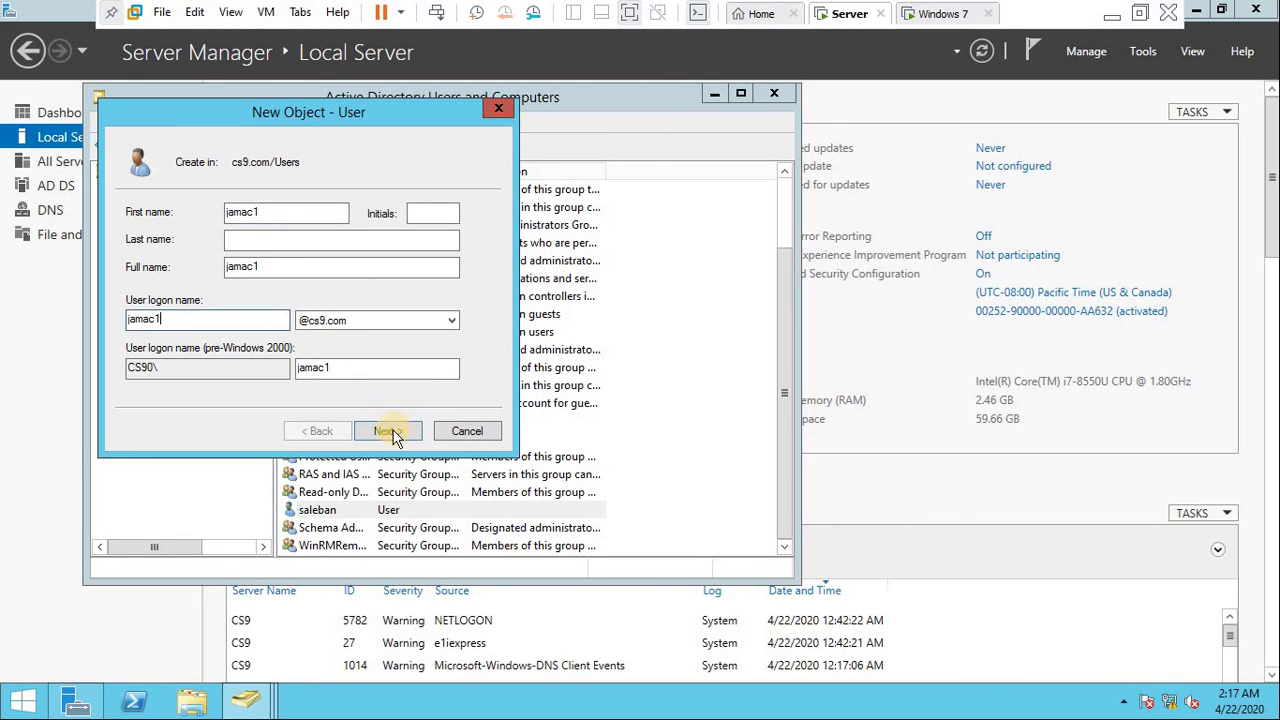
- Turn off must-change-password, set and confirm the password, finish creating jamac1, and close the console
left_click(390, 432)
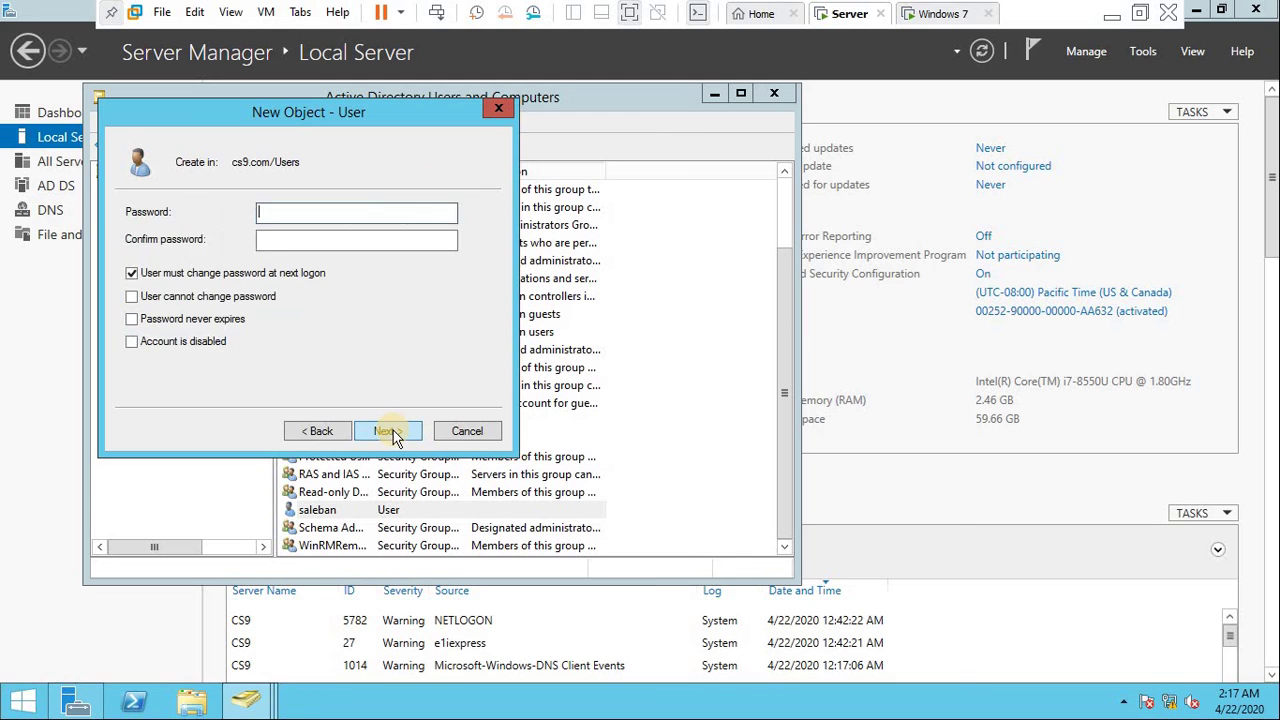
left_click(185, 272)
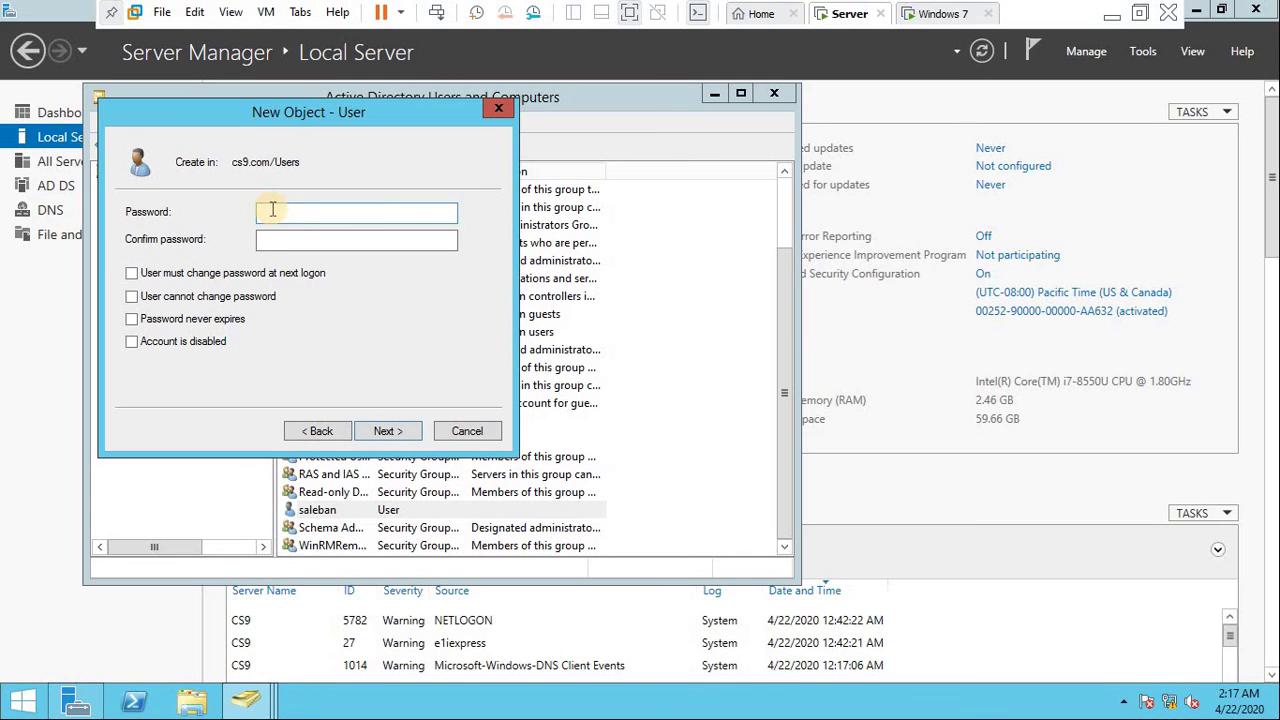
left_click(272, 209)
type("Pa$")
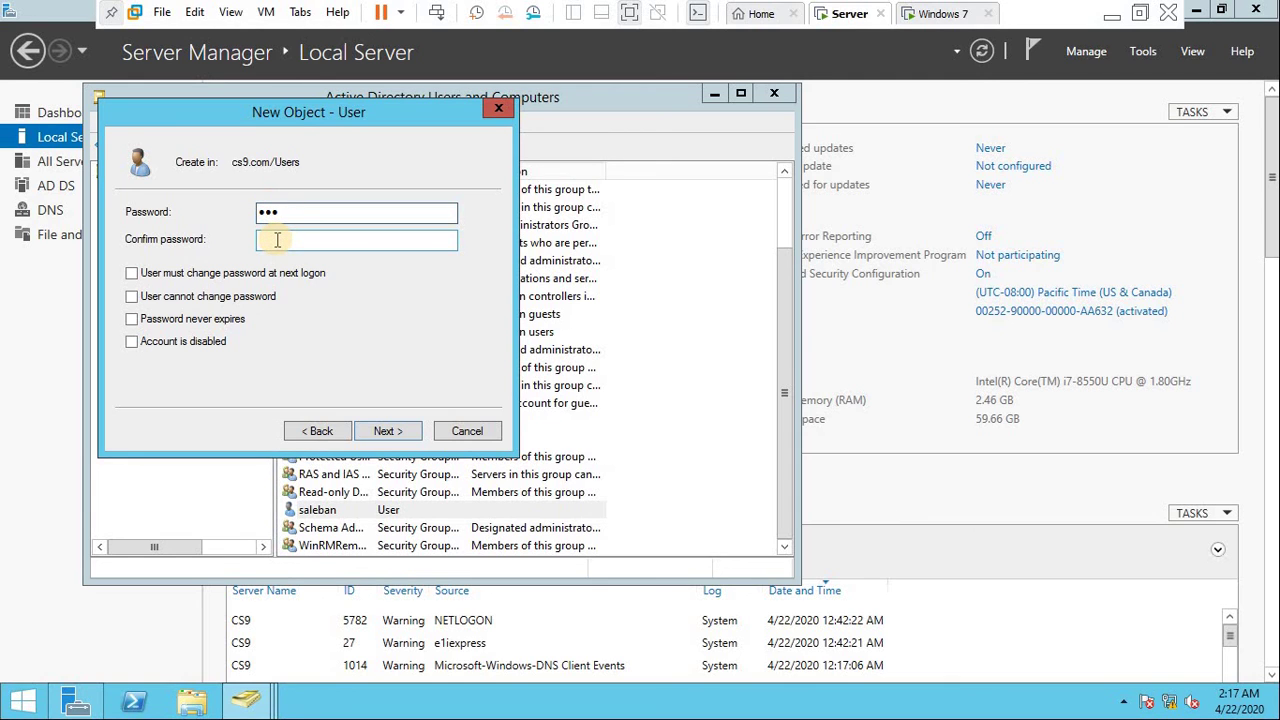
left_click(277, 240)
type("Pa$")
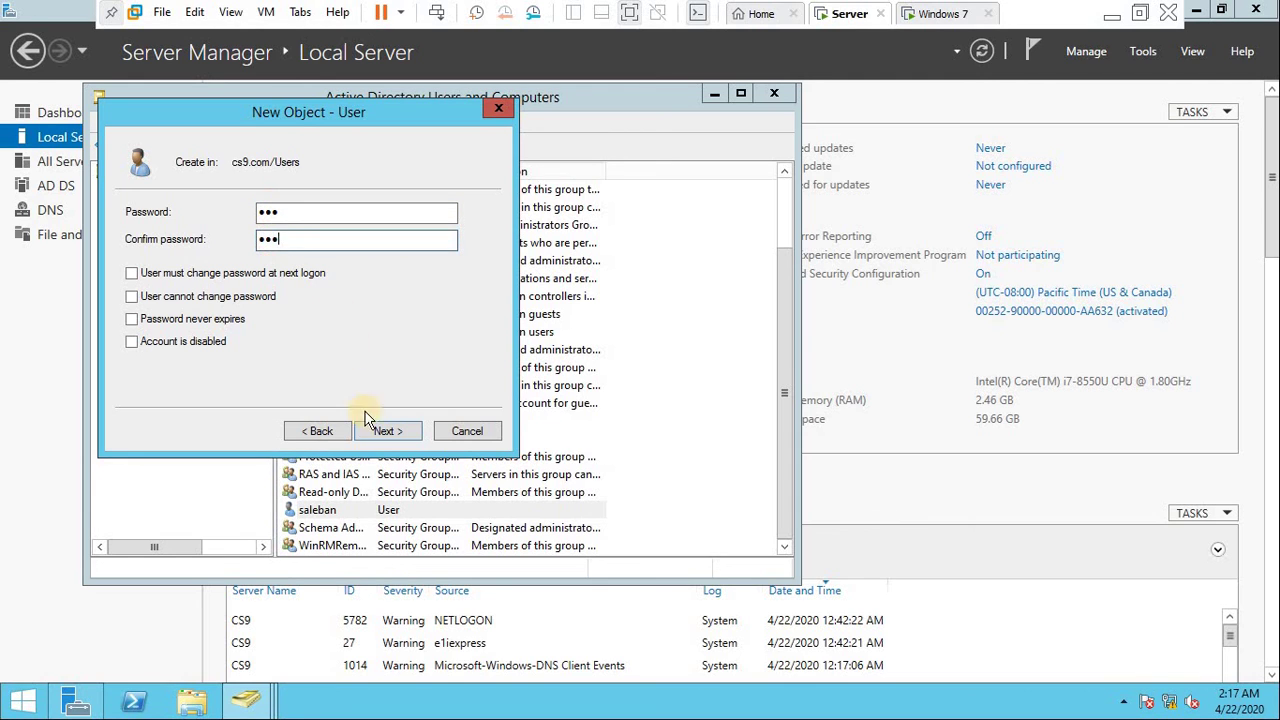
left_click(390, 432)
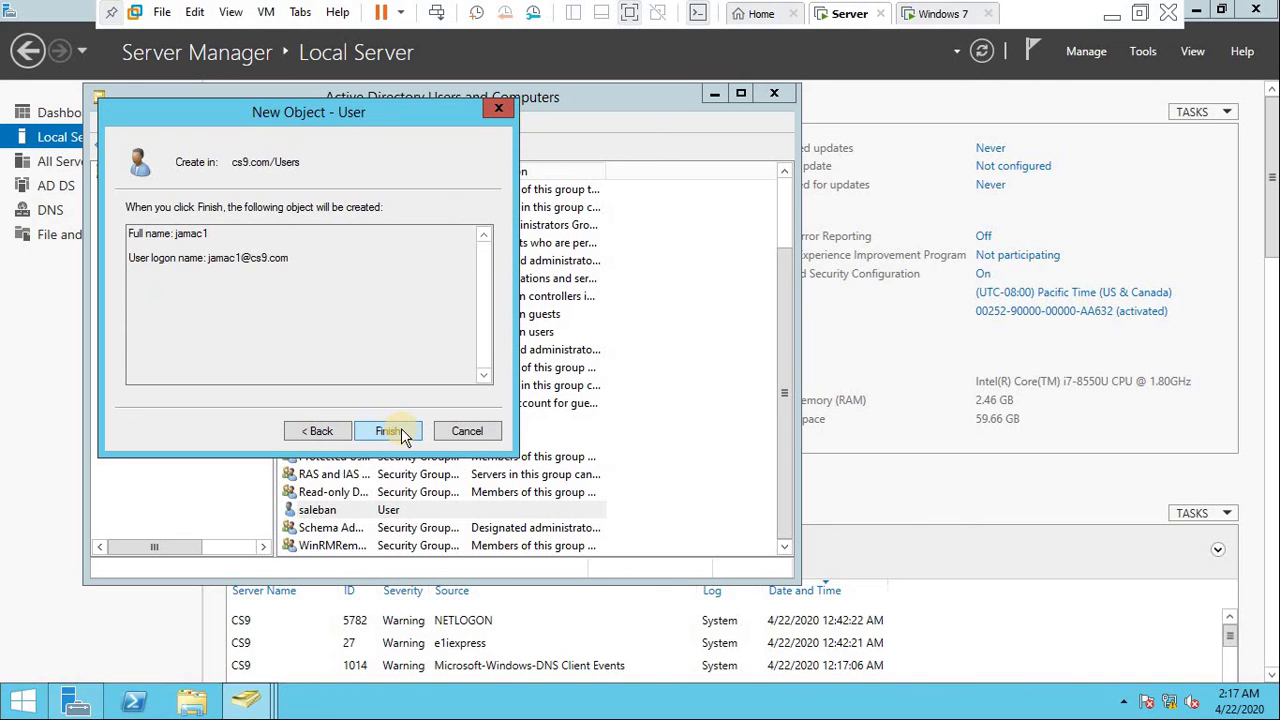
left_click(401, 431)
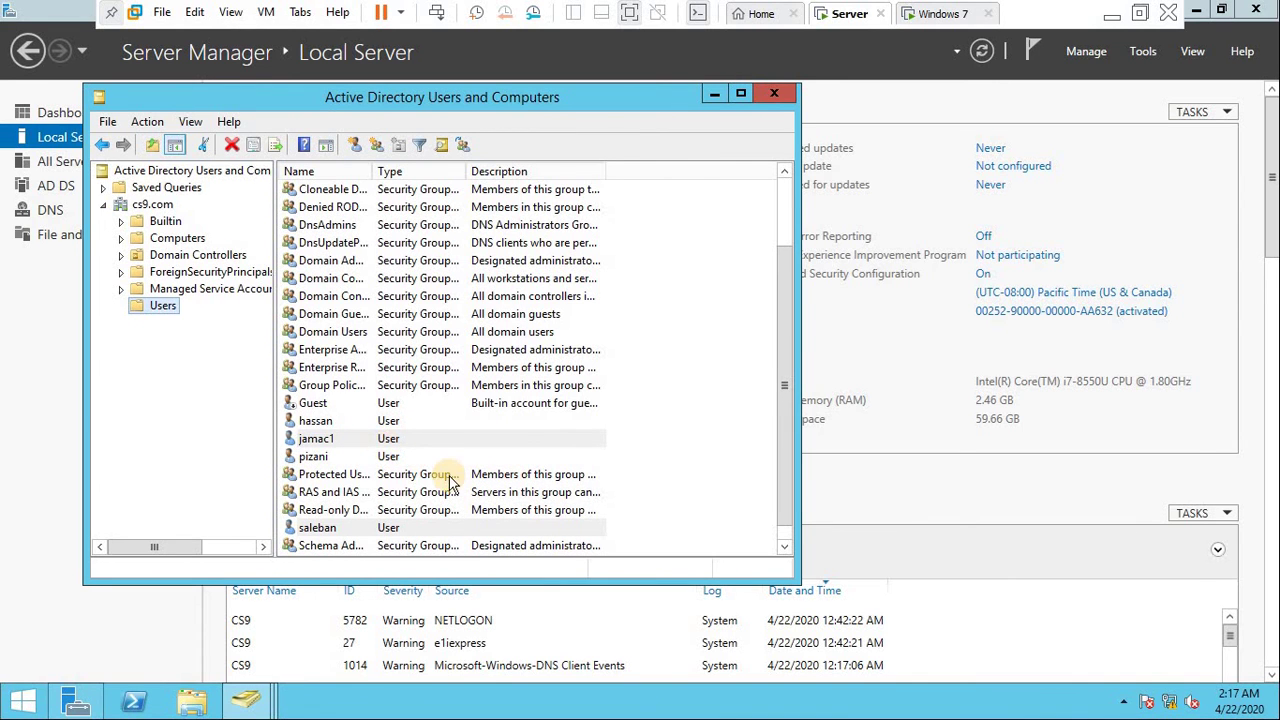
left_click(777, 96)
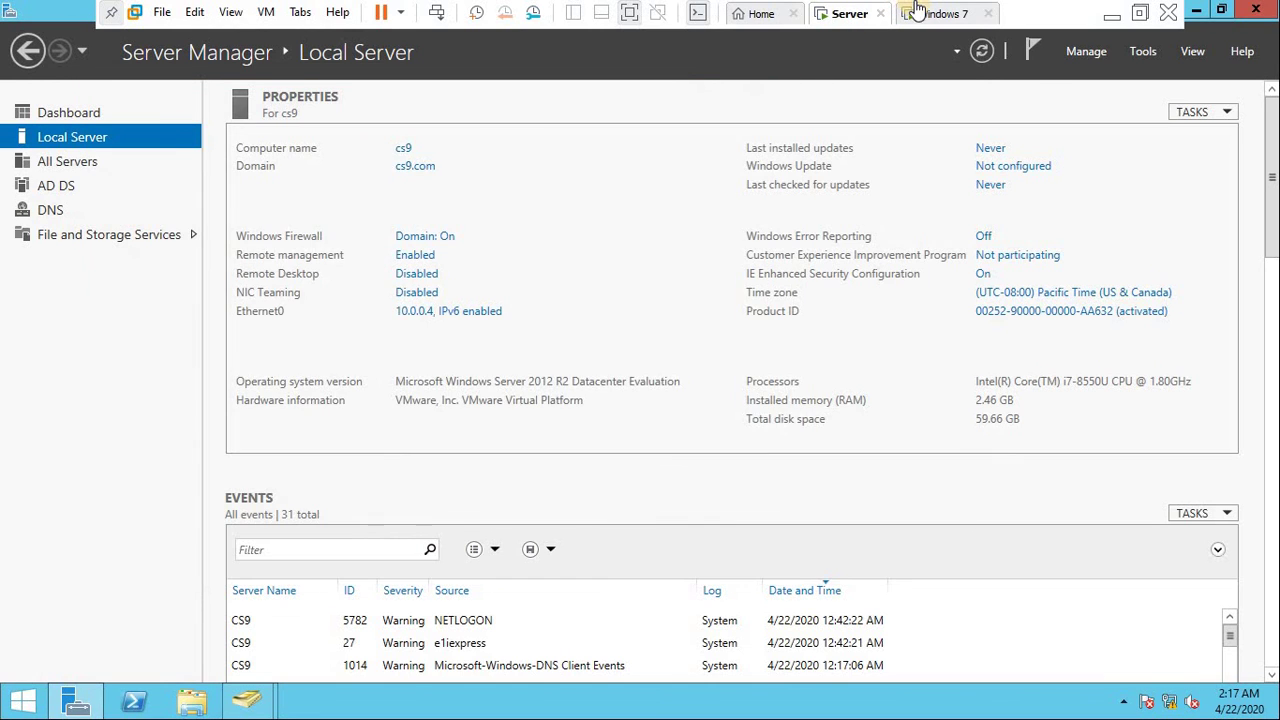
left_click(930, 14)
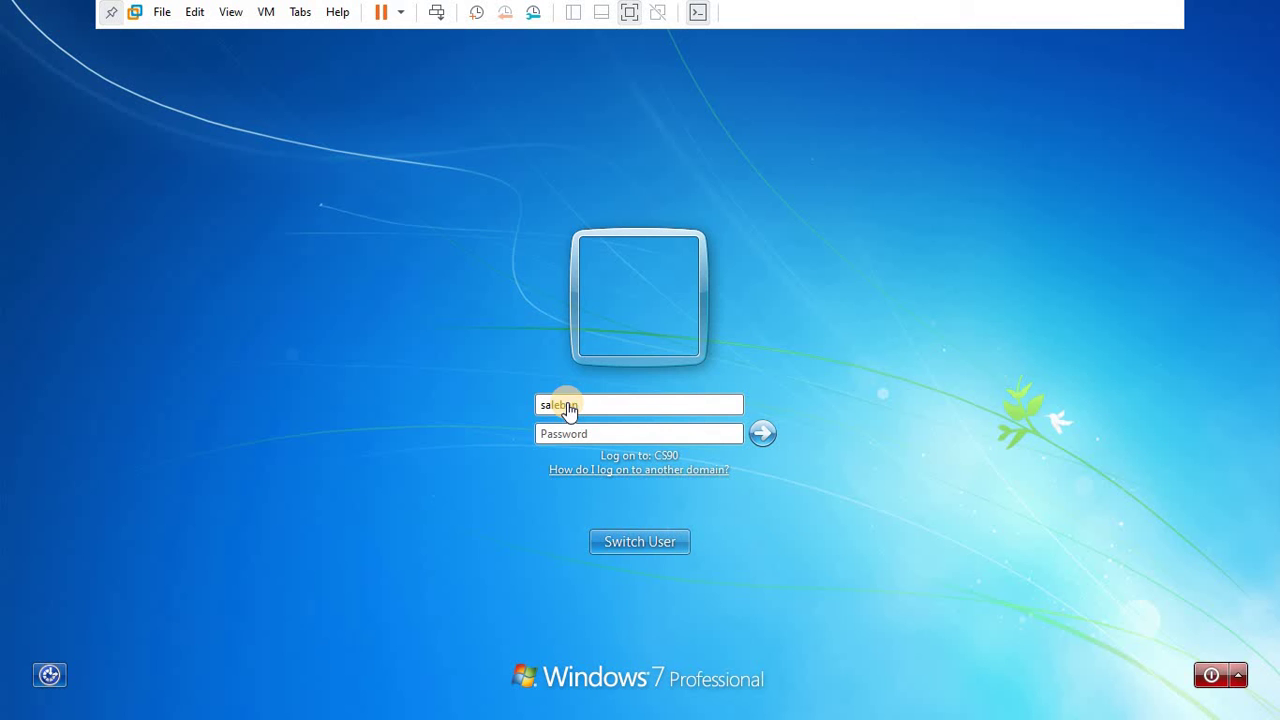
- Switch to another user on Windows 7 and attempt logon as jamac1 with a wrong password
left_click(650, 540)
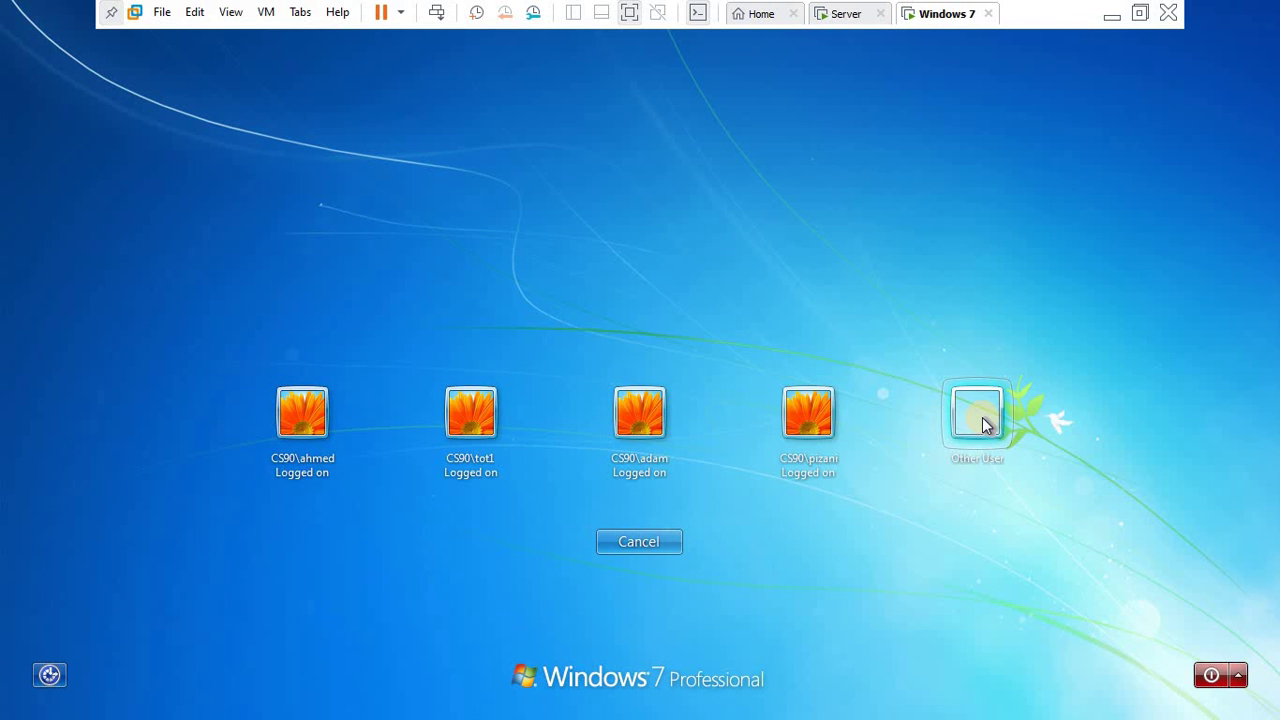
left_click(978, 415)
left_click(690, 404)
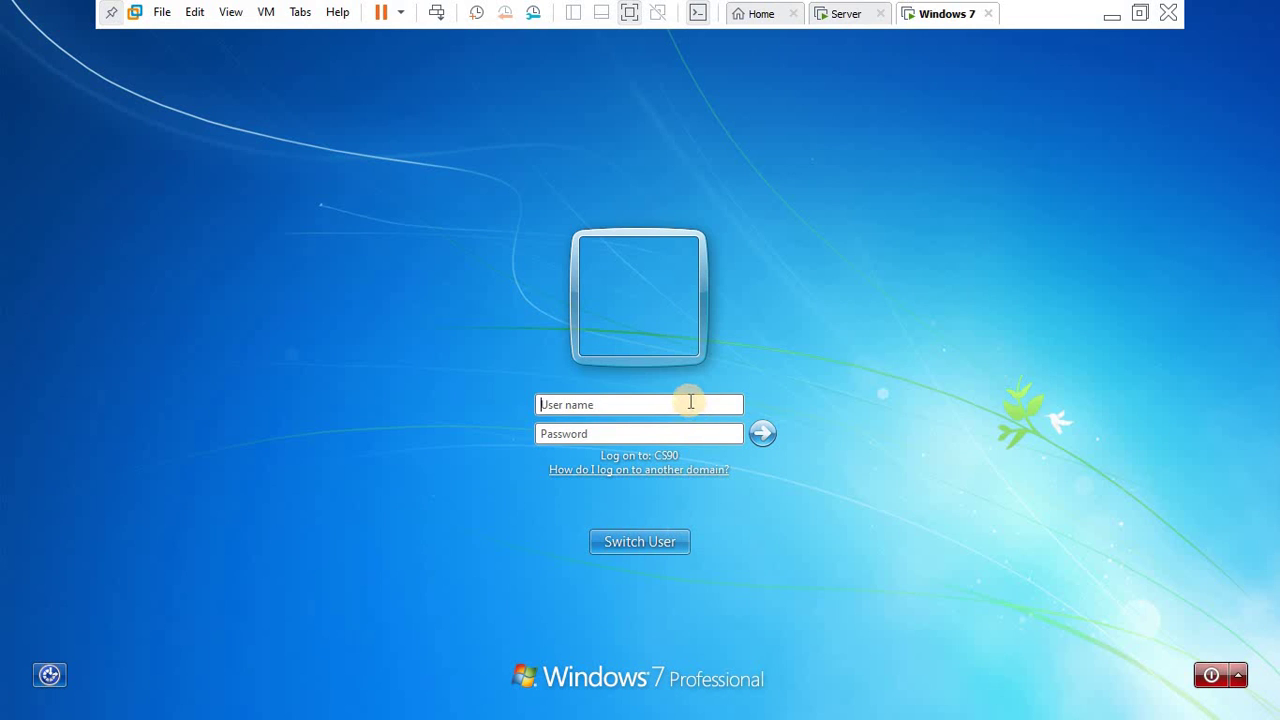
left_click(690, 404)
type("jamac1")
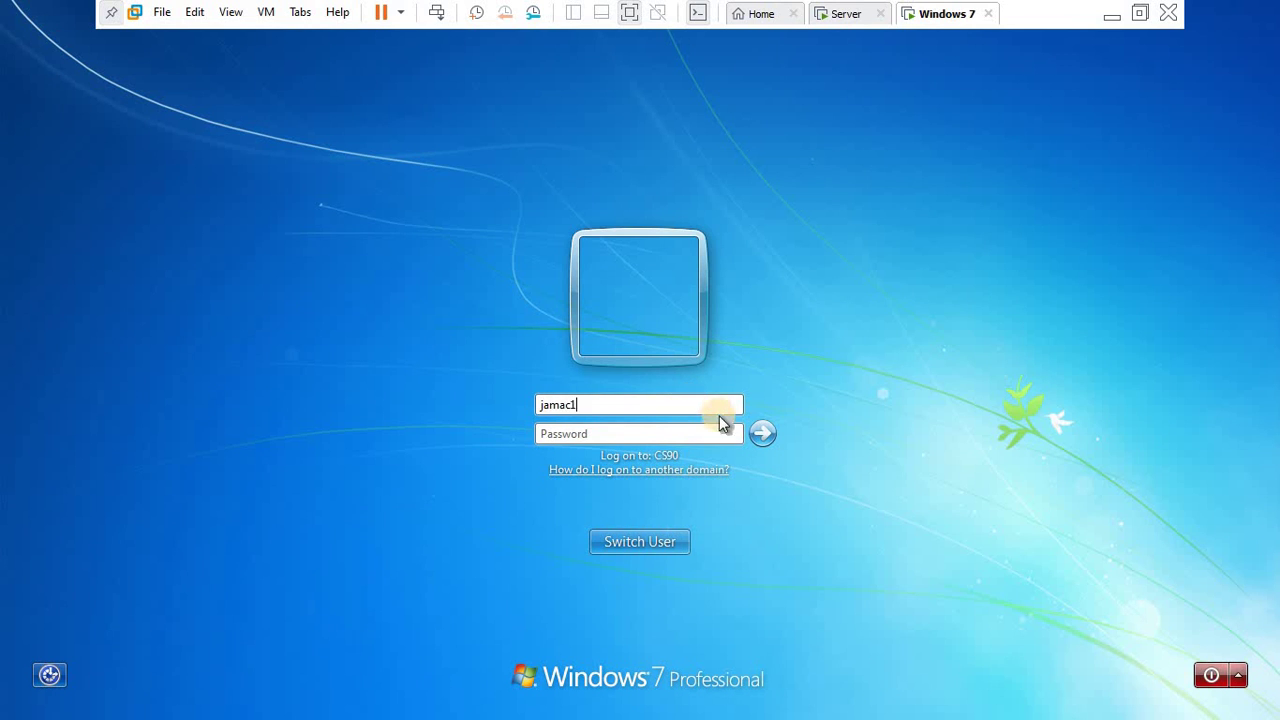
left_click(688, 434)
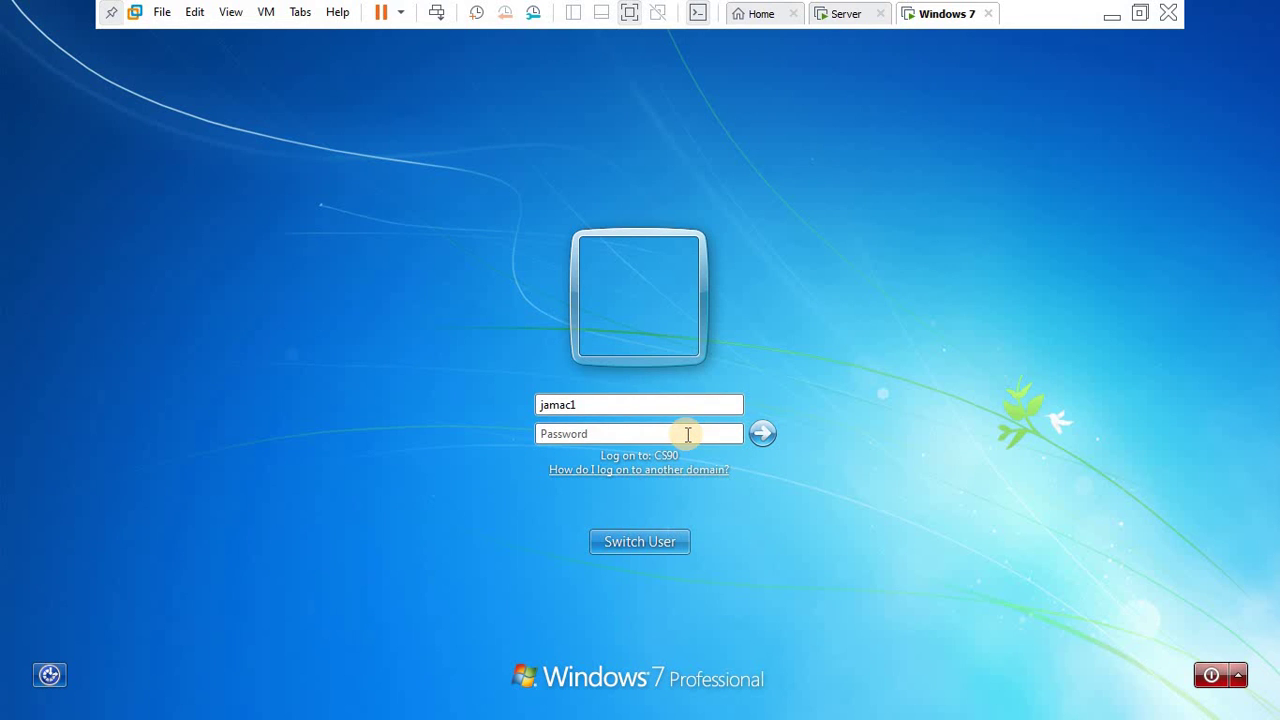
type("****")
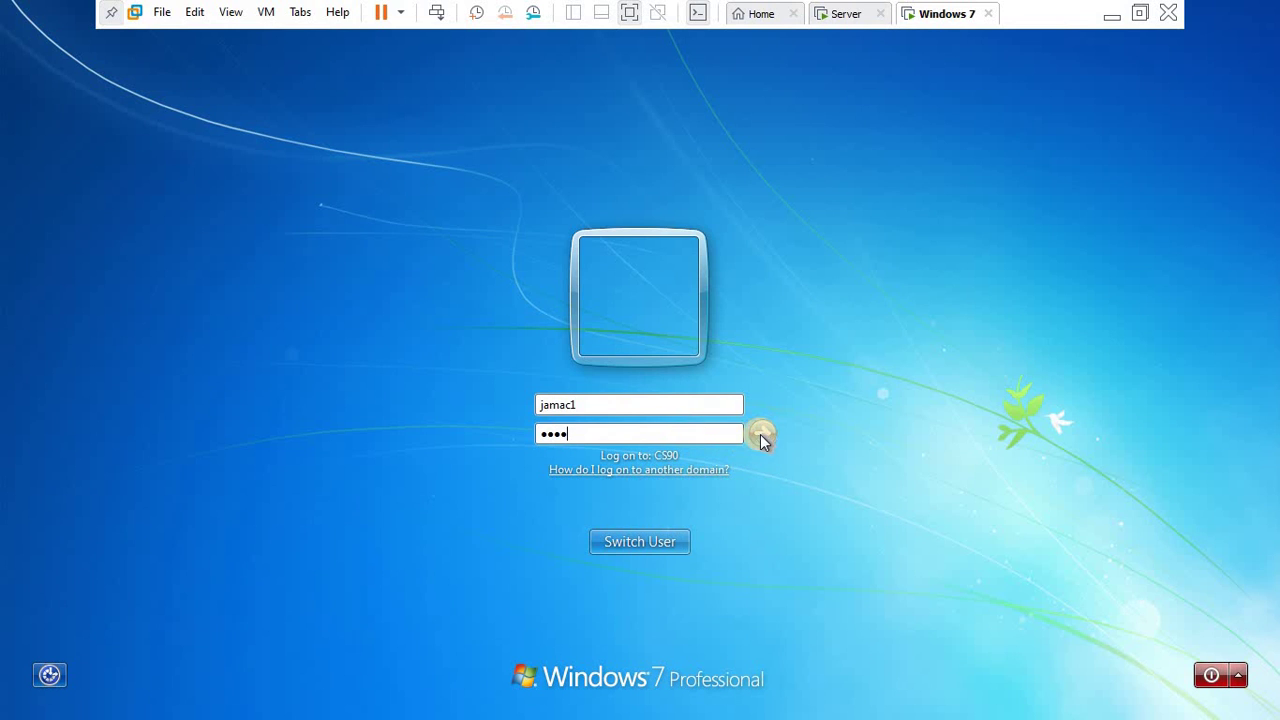
left_click(760, 434)
- Submit two more wrong passwords until jamac1 is locked out, then dismiss the lockout message
left_click(640, 541)
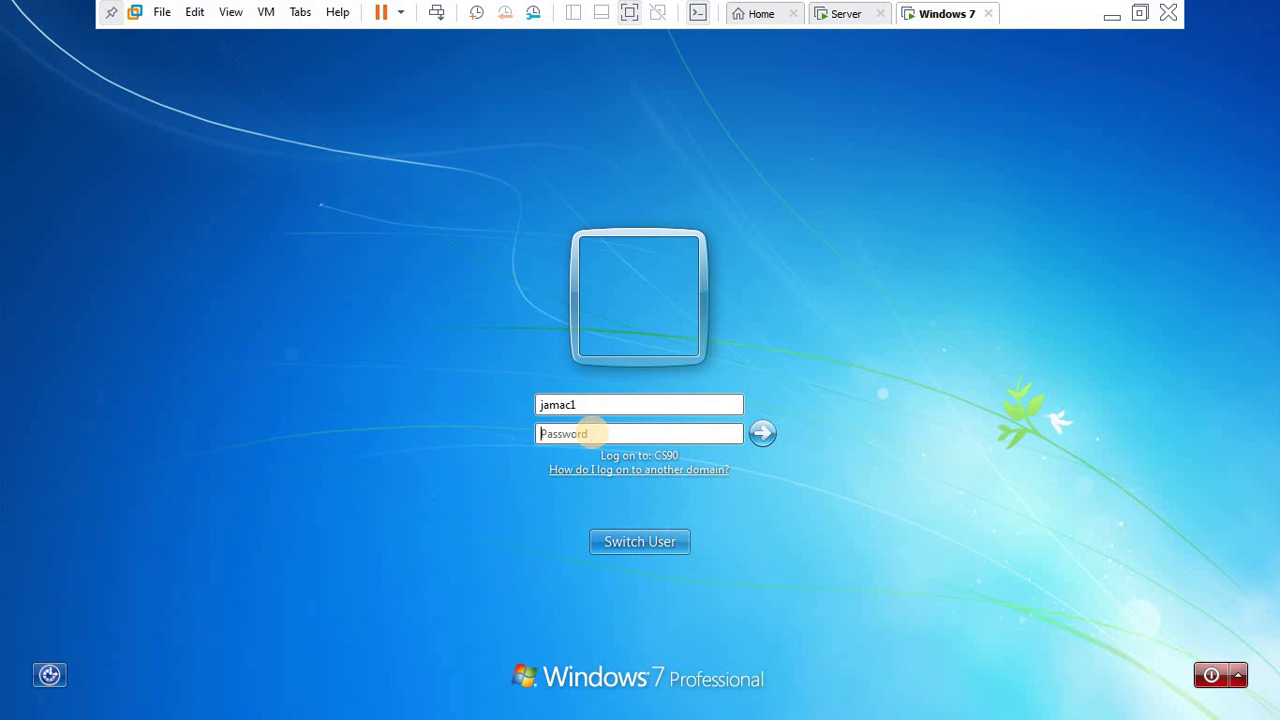
type("****")
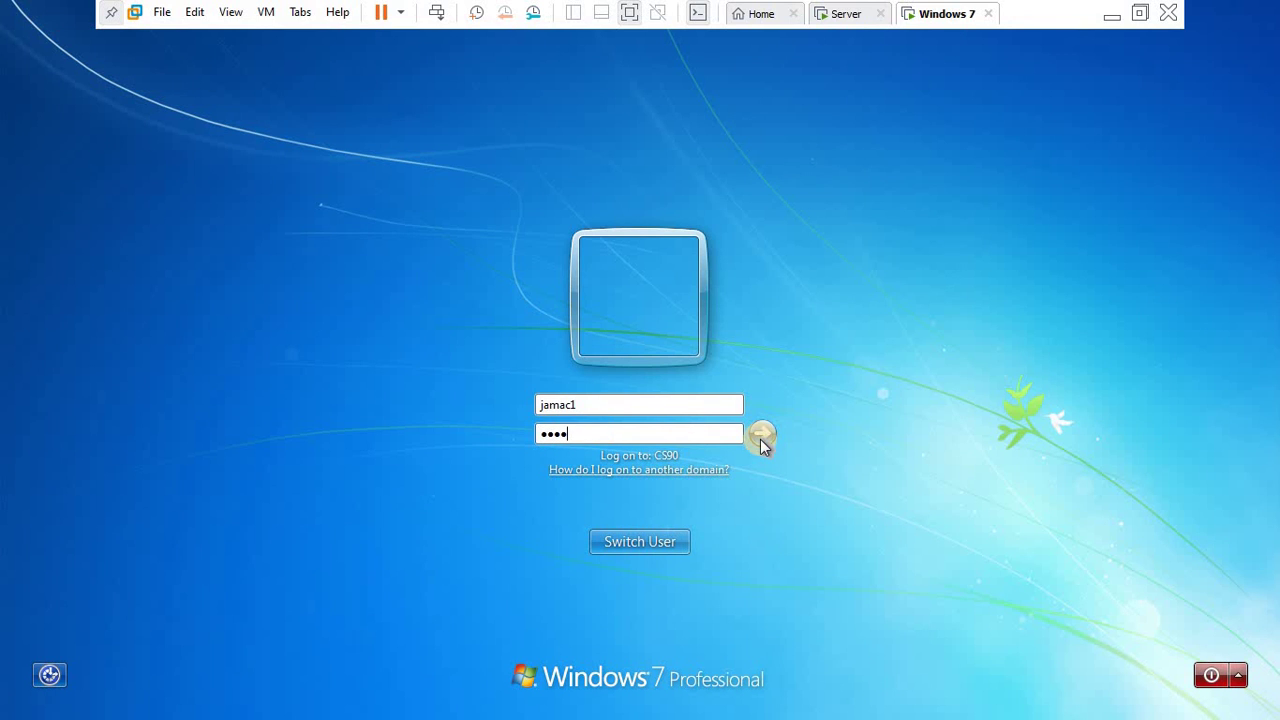
left_click(760, 439)
left_click(642, 537)
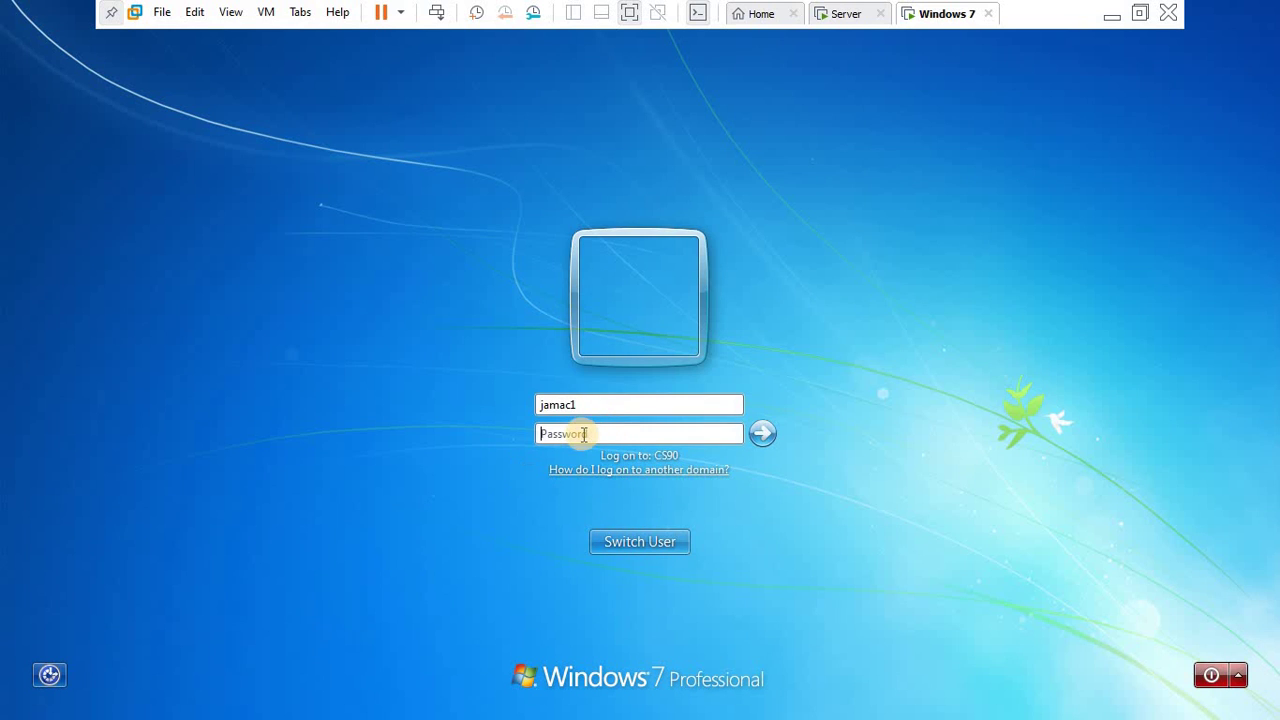
type("***")
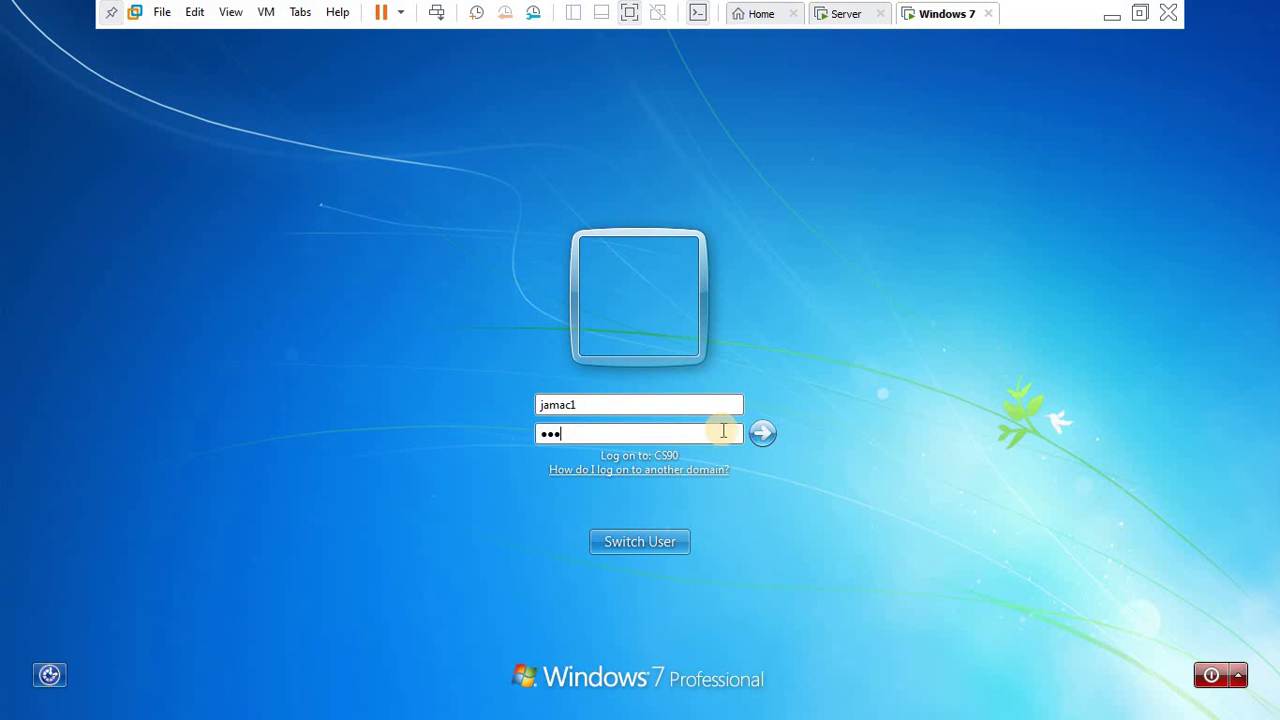
type("*")
left_click(760, 439)
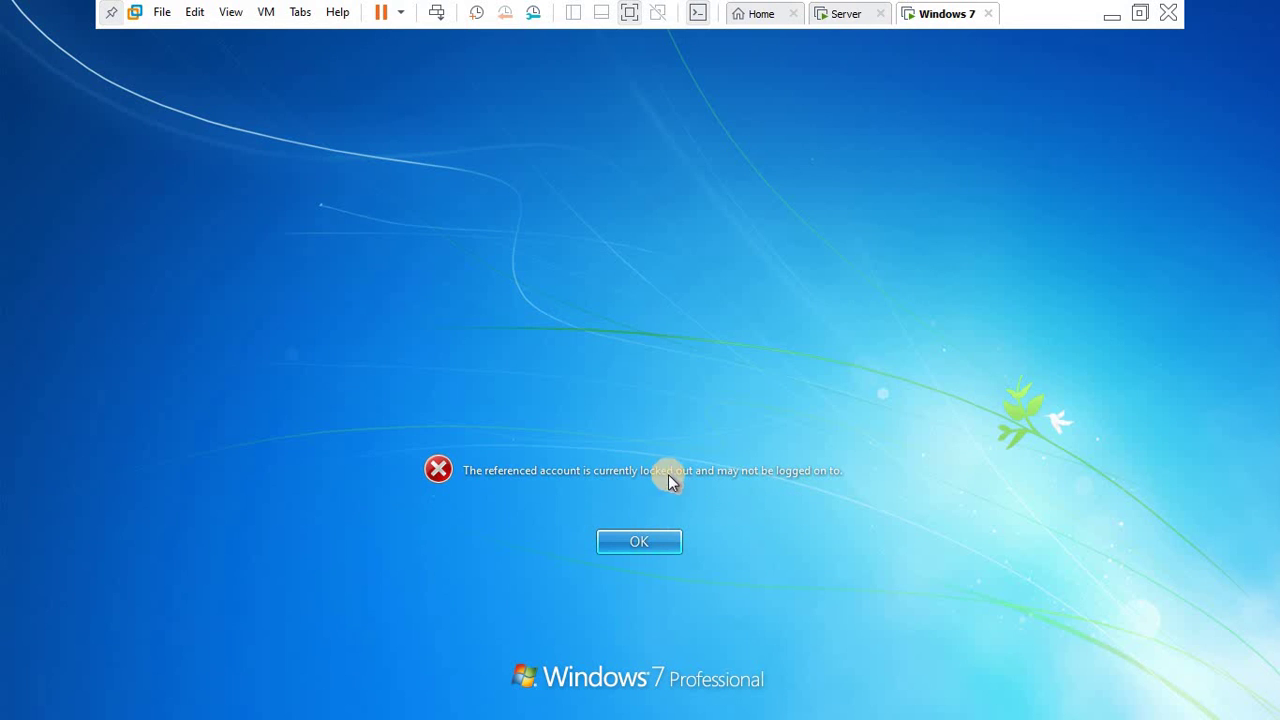
left_click(645, 546)
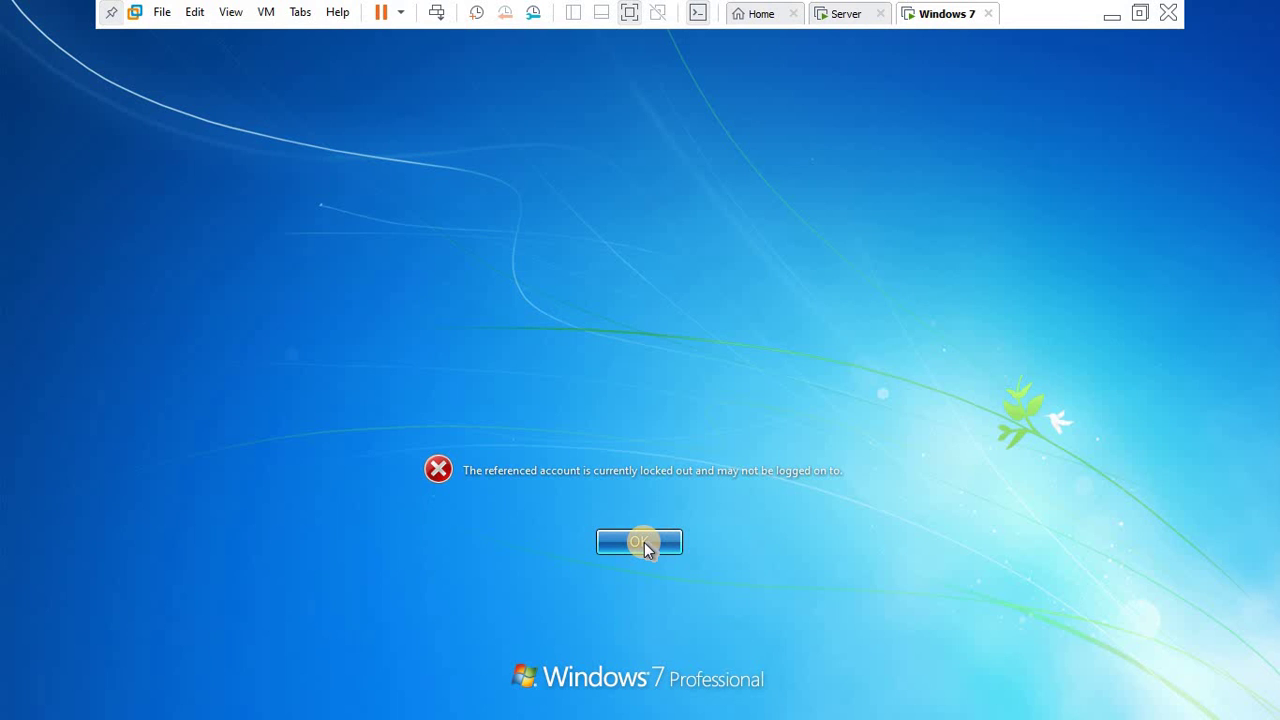
- On the server, tick Unlock account on jamac1's Account tab in Active Directory Users and Computers, and apply it
left_click(830, 16)
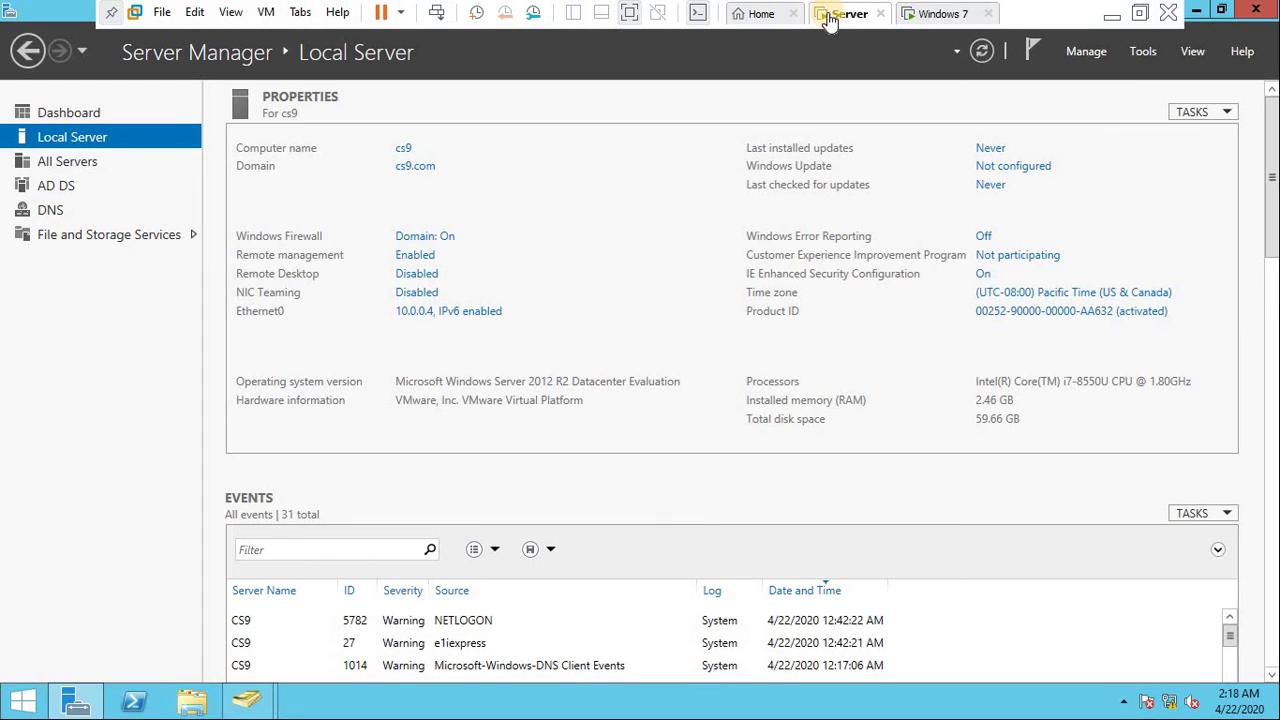
left_click(1140, 55)
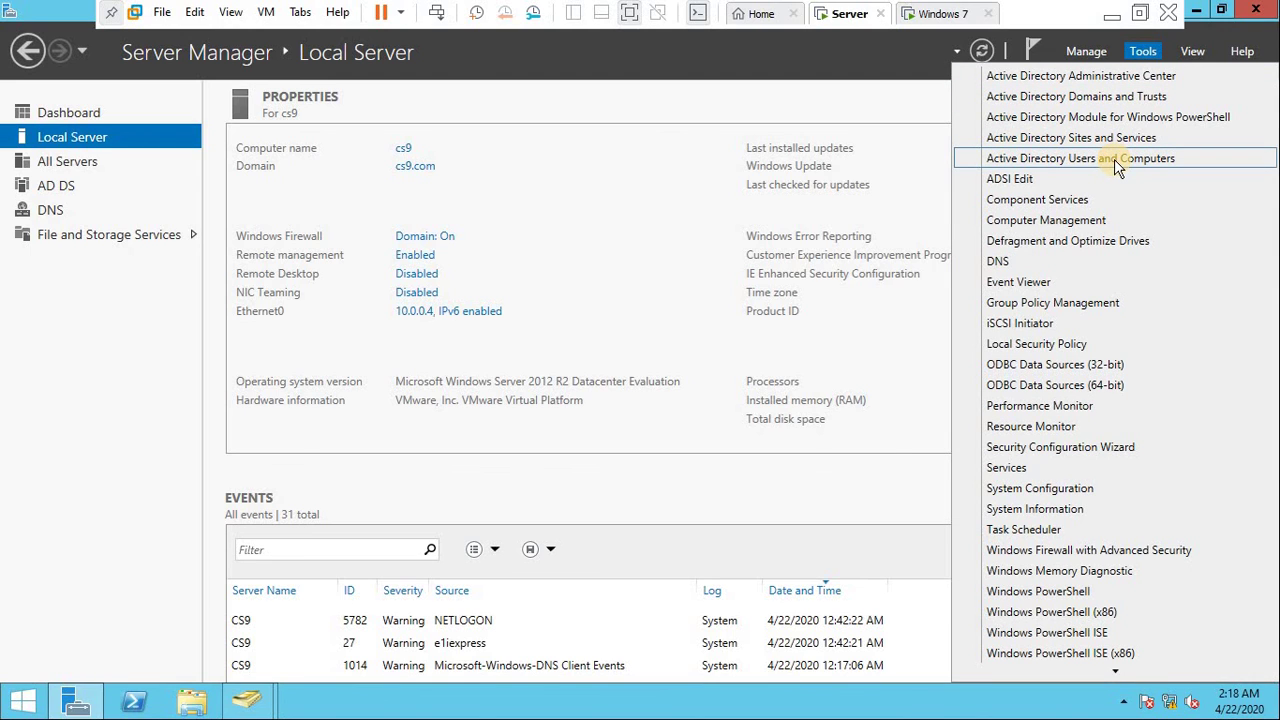
left_click(660, 343)
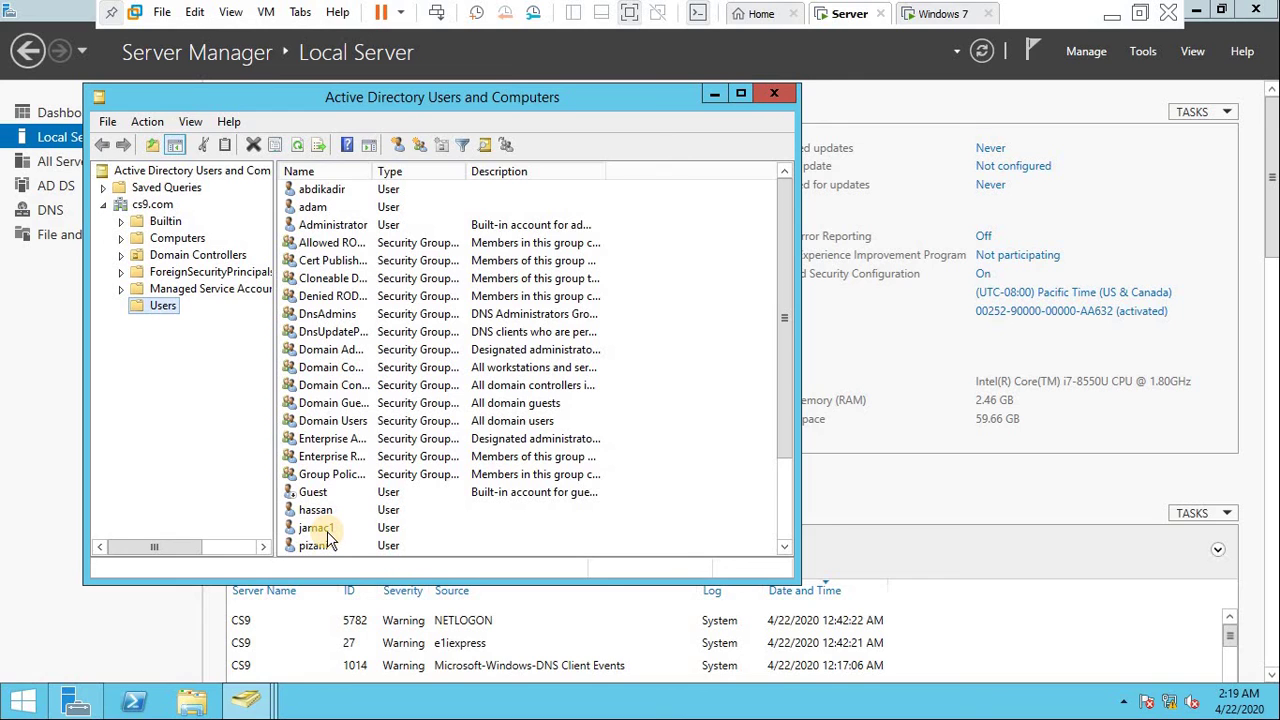
left_click(327, 529)
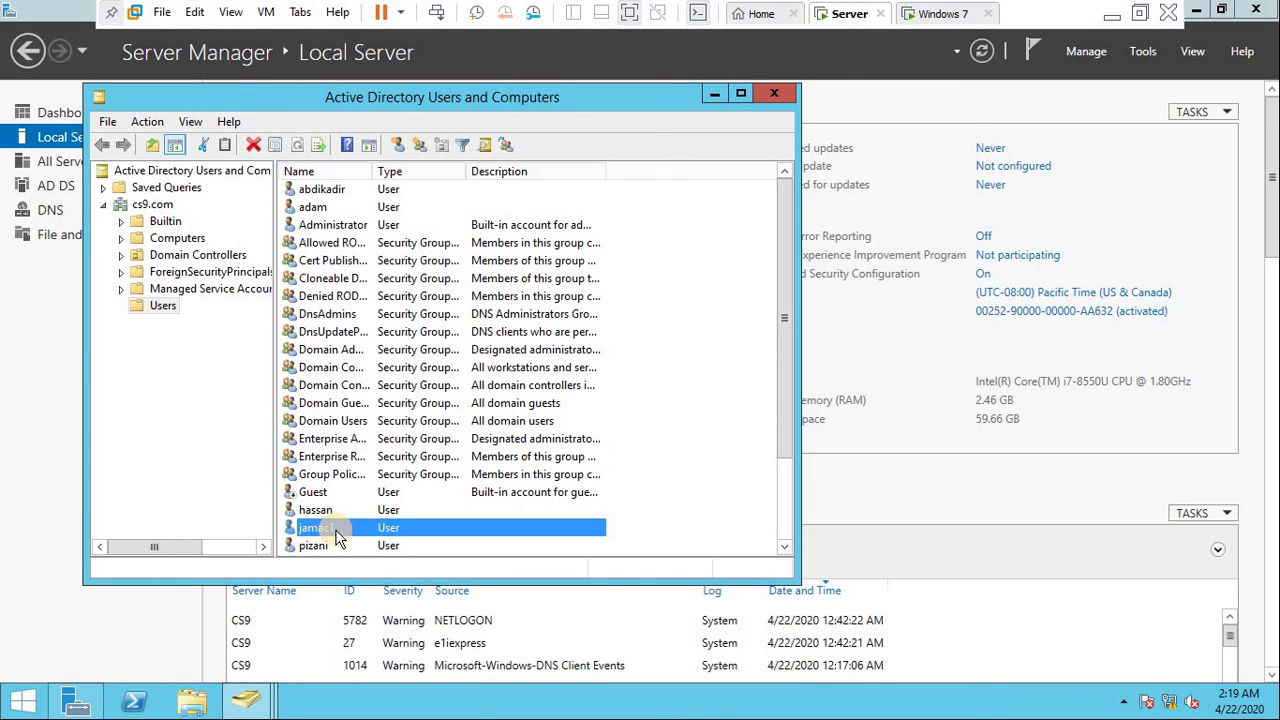
double_click(337, 530)
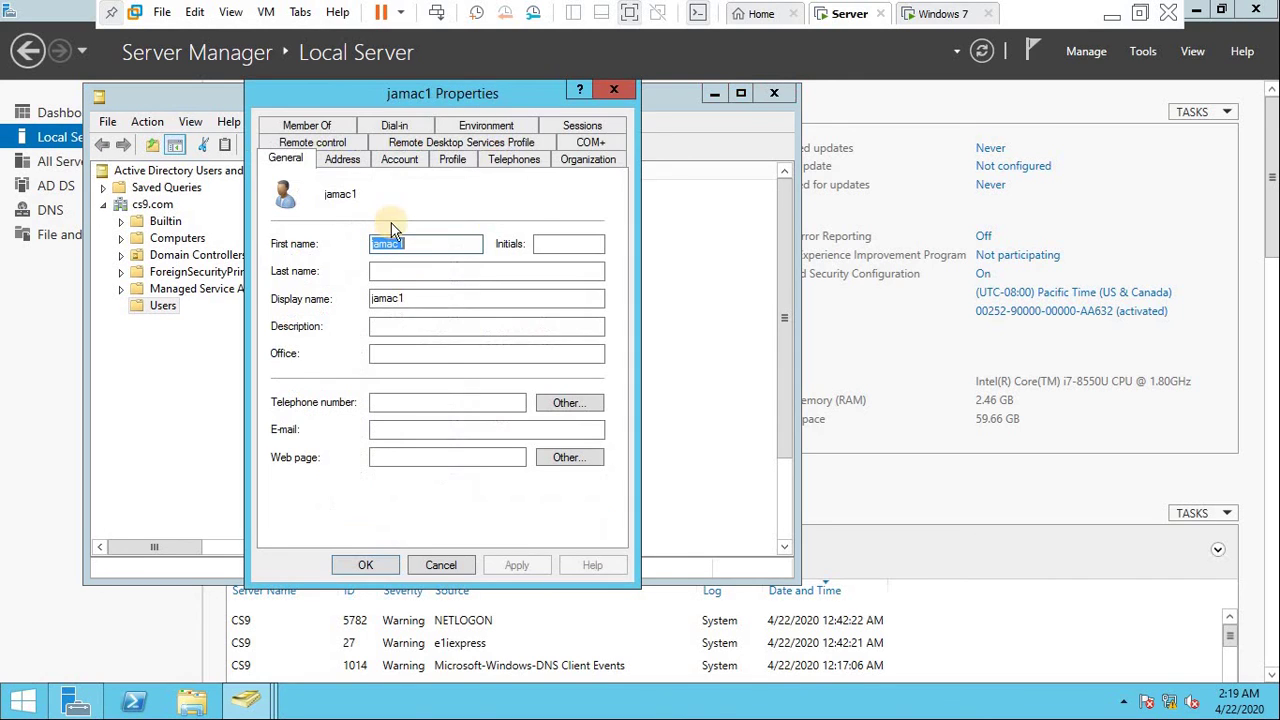
left_click(397, 160)
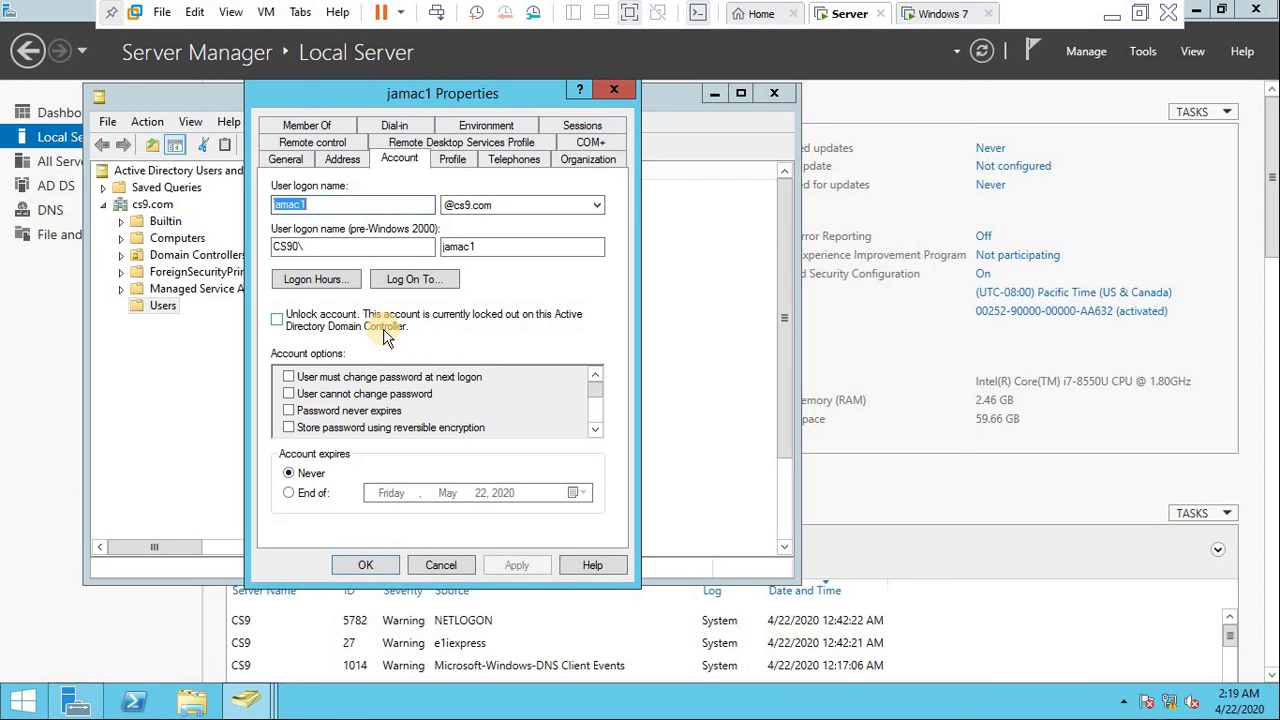
left_click(281, 324)
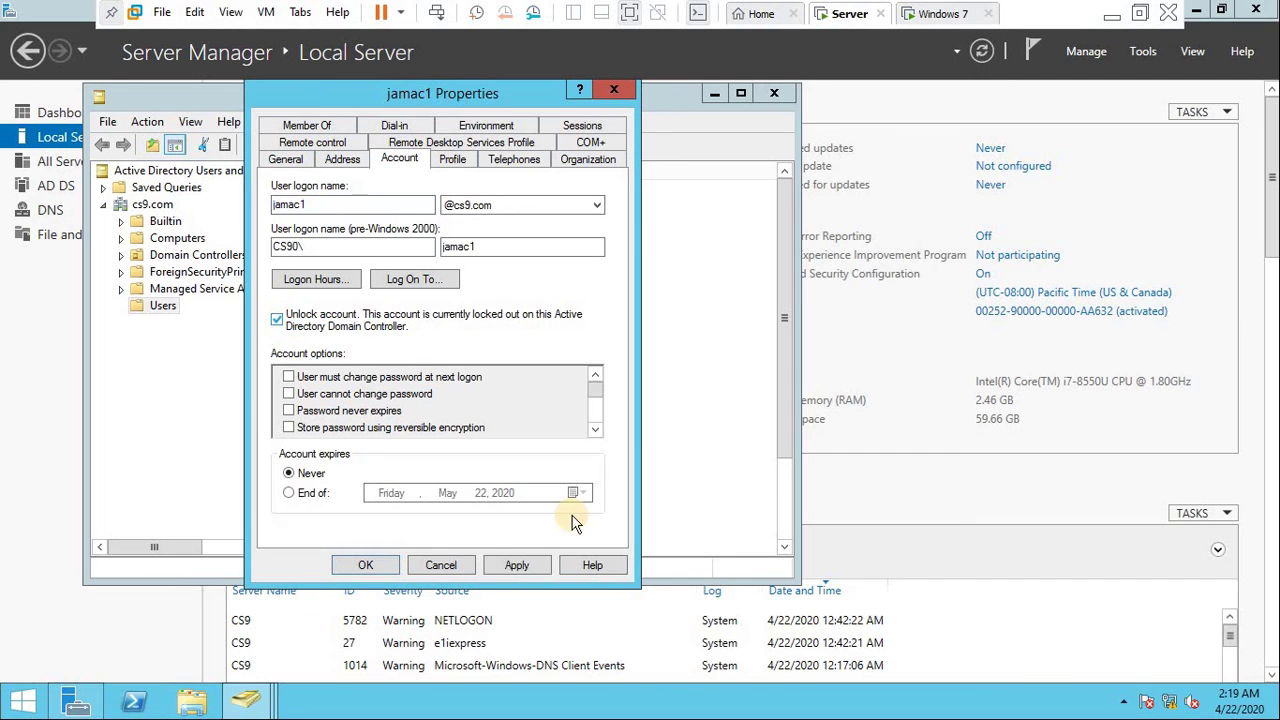
left_click(518, 566)
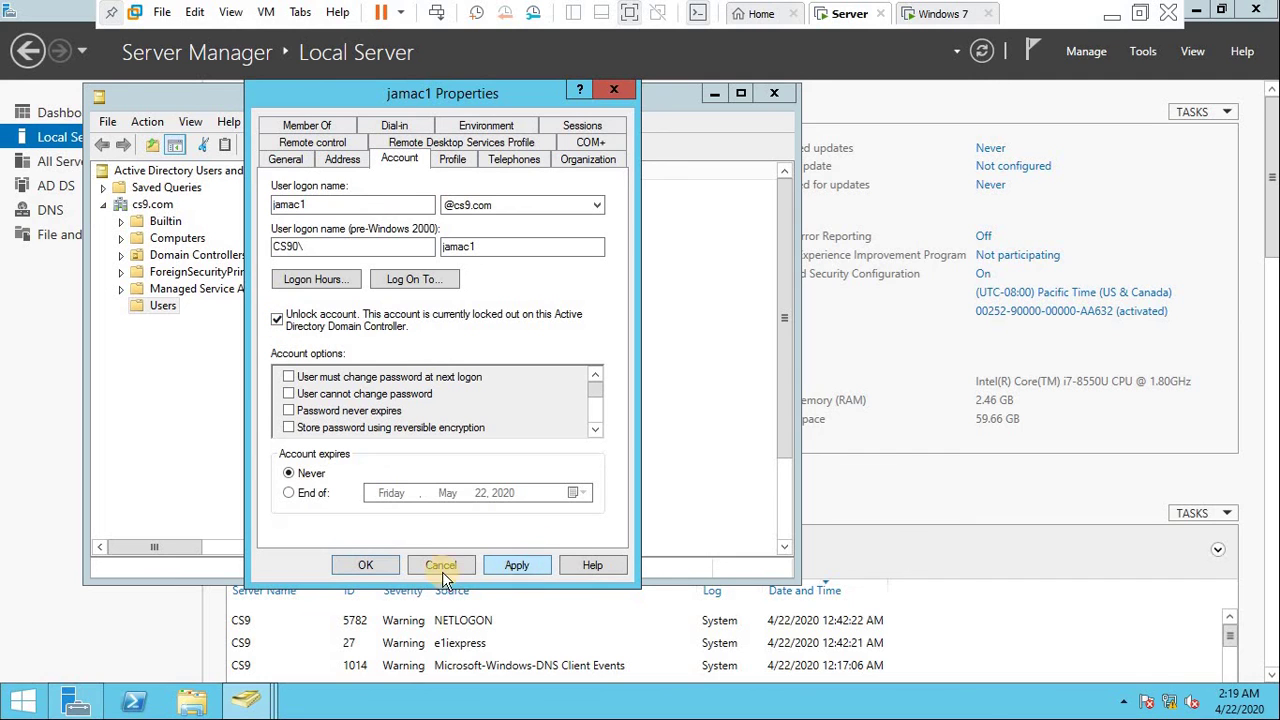
left_click(366, 565)
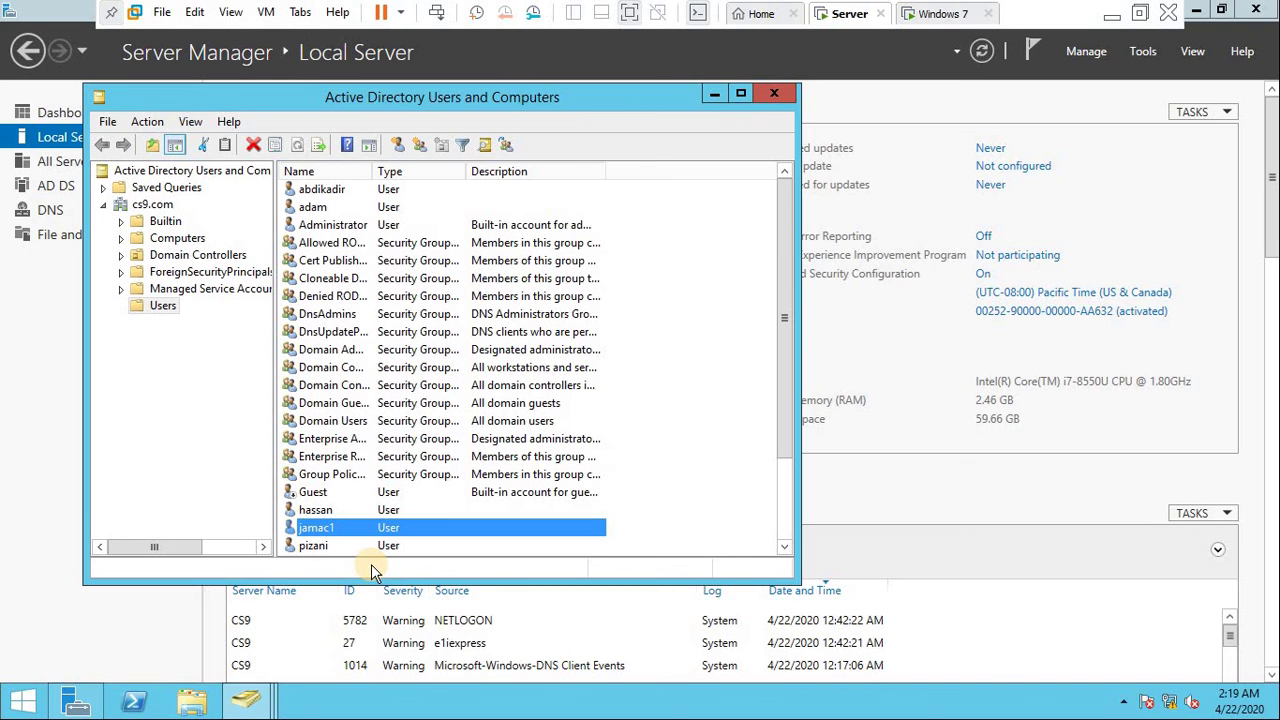
- Back on Windows 7, enter jamac1's password and log on to the desktop
left_click(945, 14)
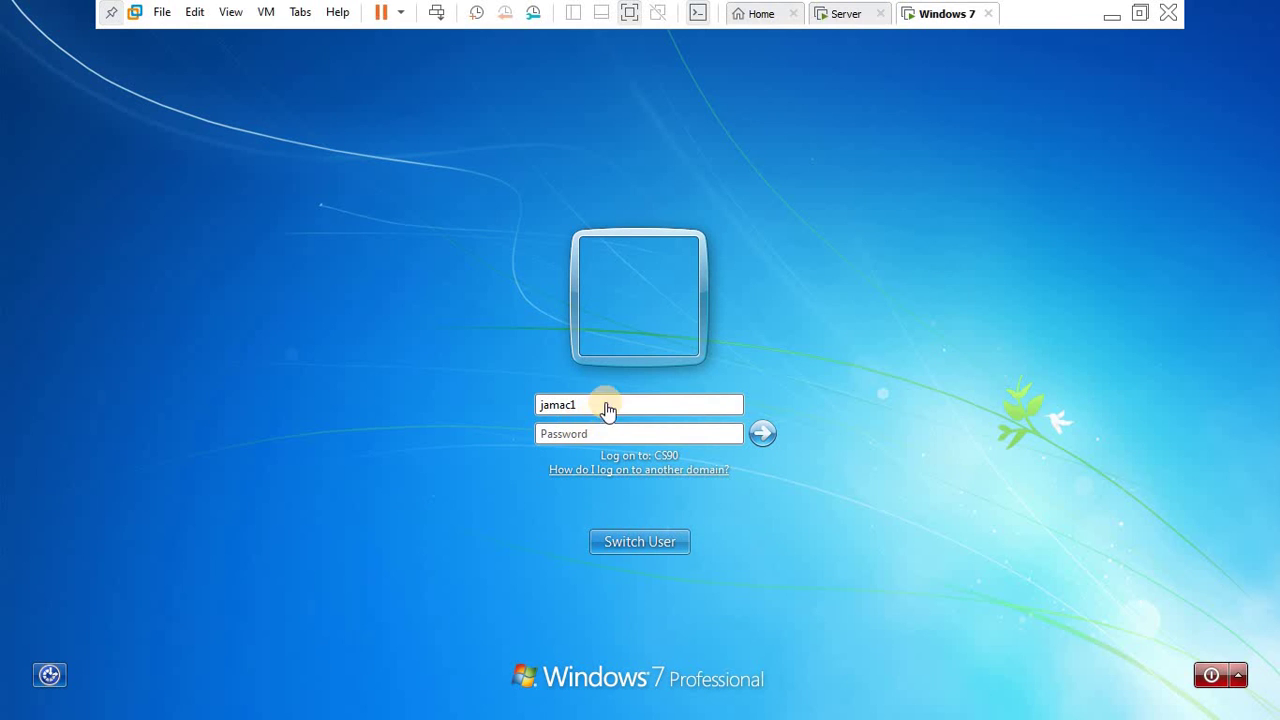
left_click(584, 432)
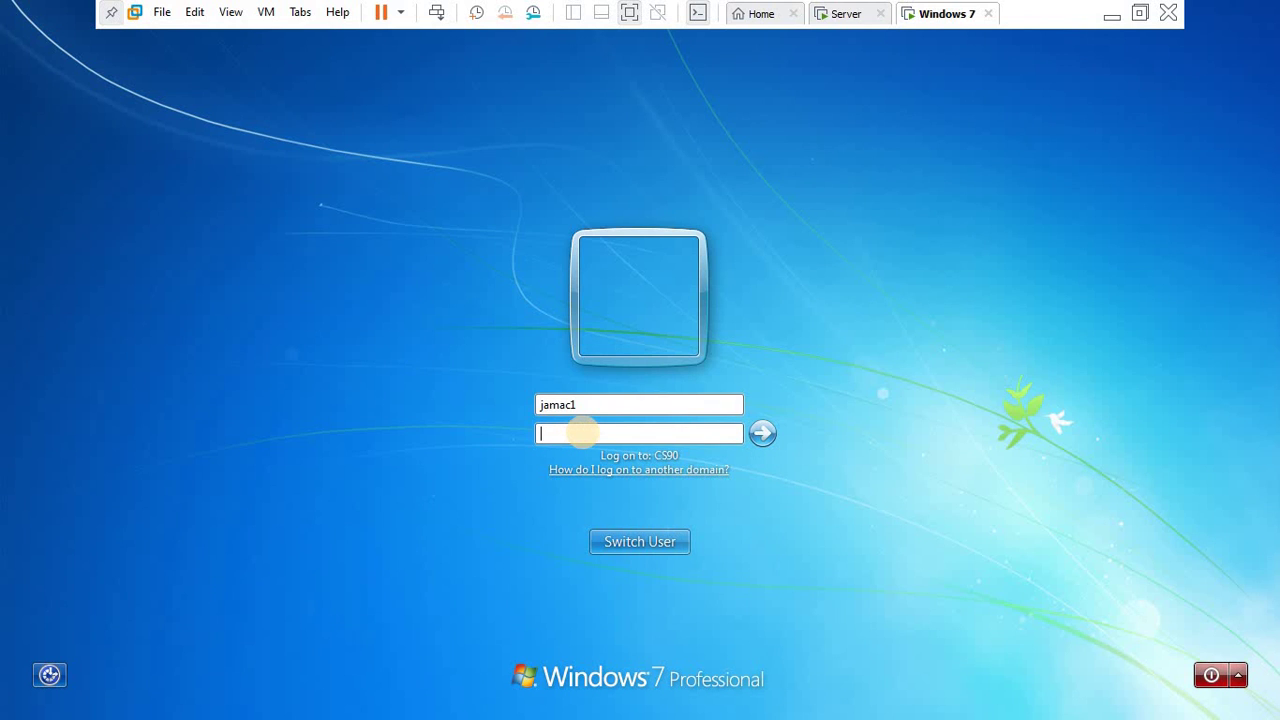
type("***")
left_click(760, 436)
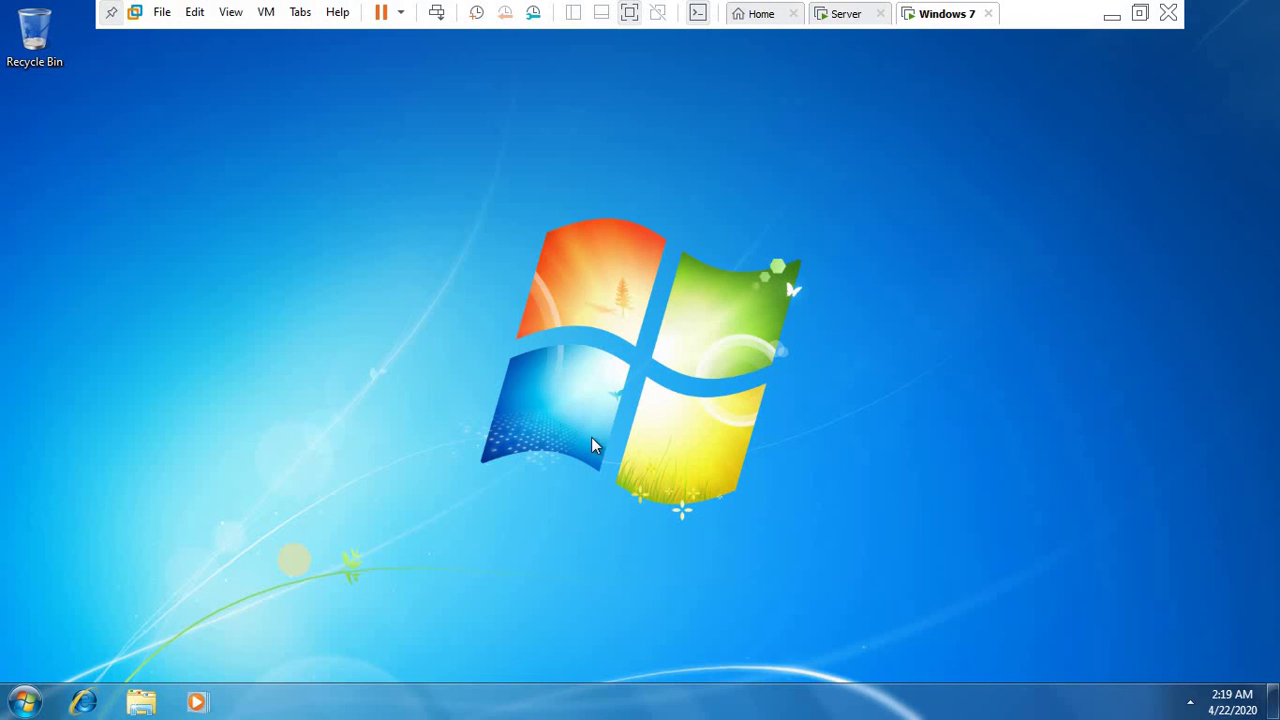
left_click(1112, 16)
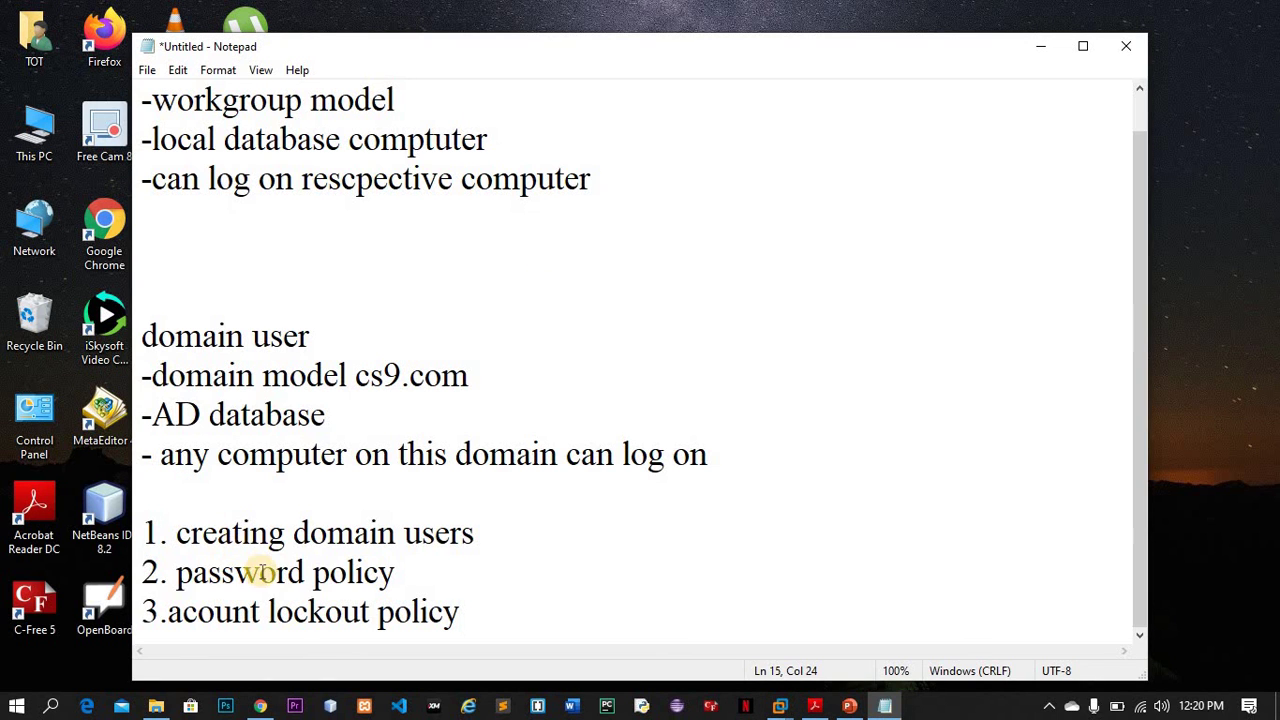
left_click(327, 534)
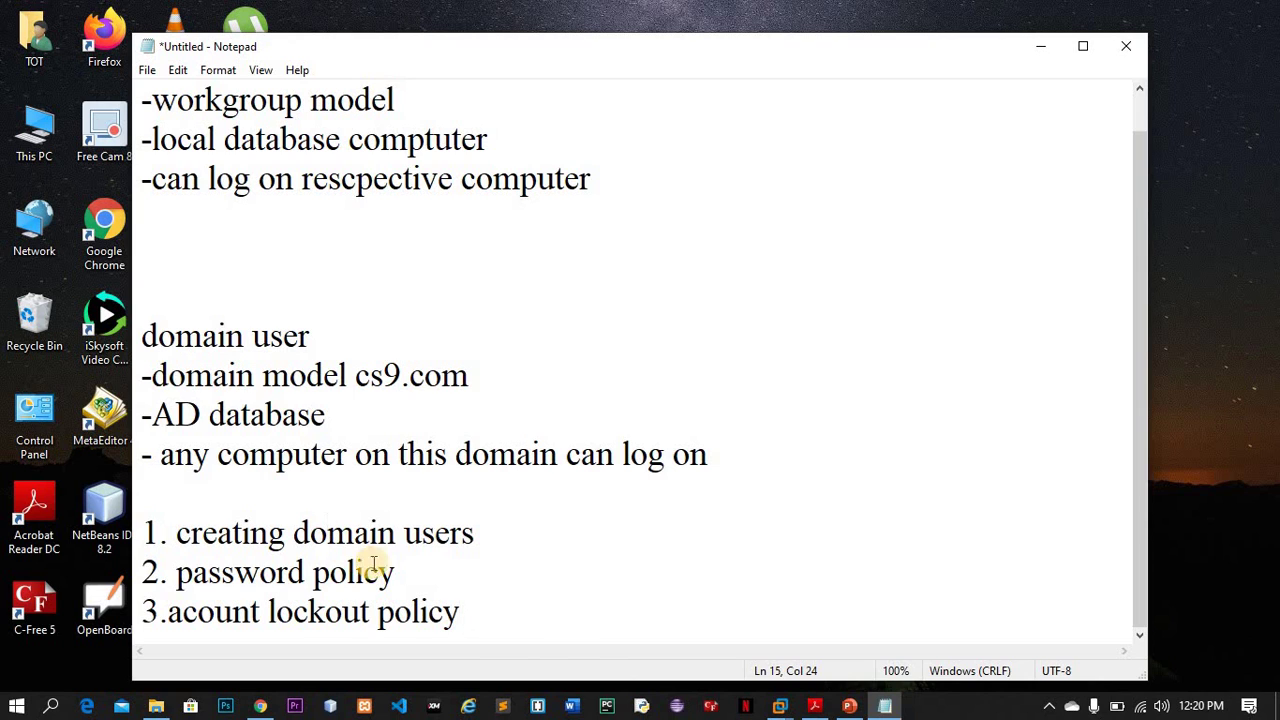
left_click_drag(397, 578, 176, 572)
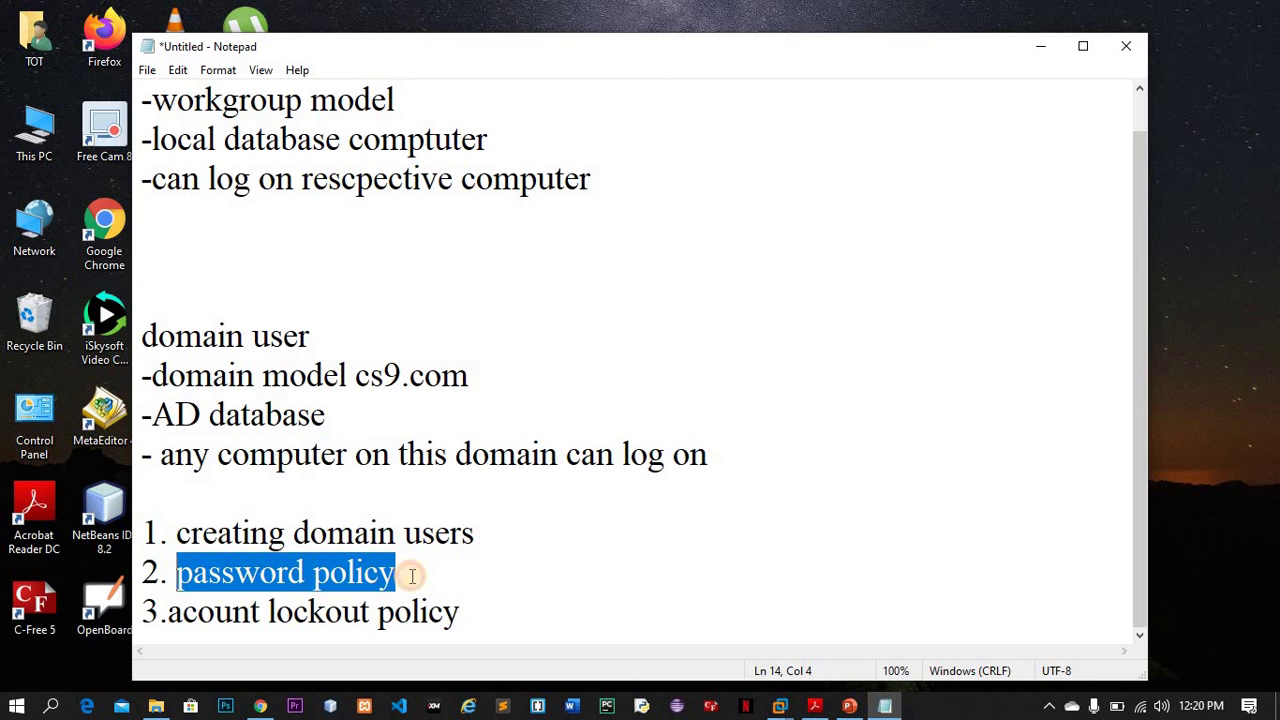
left_click(379, 573)
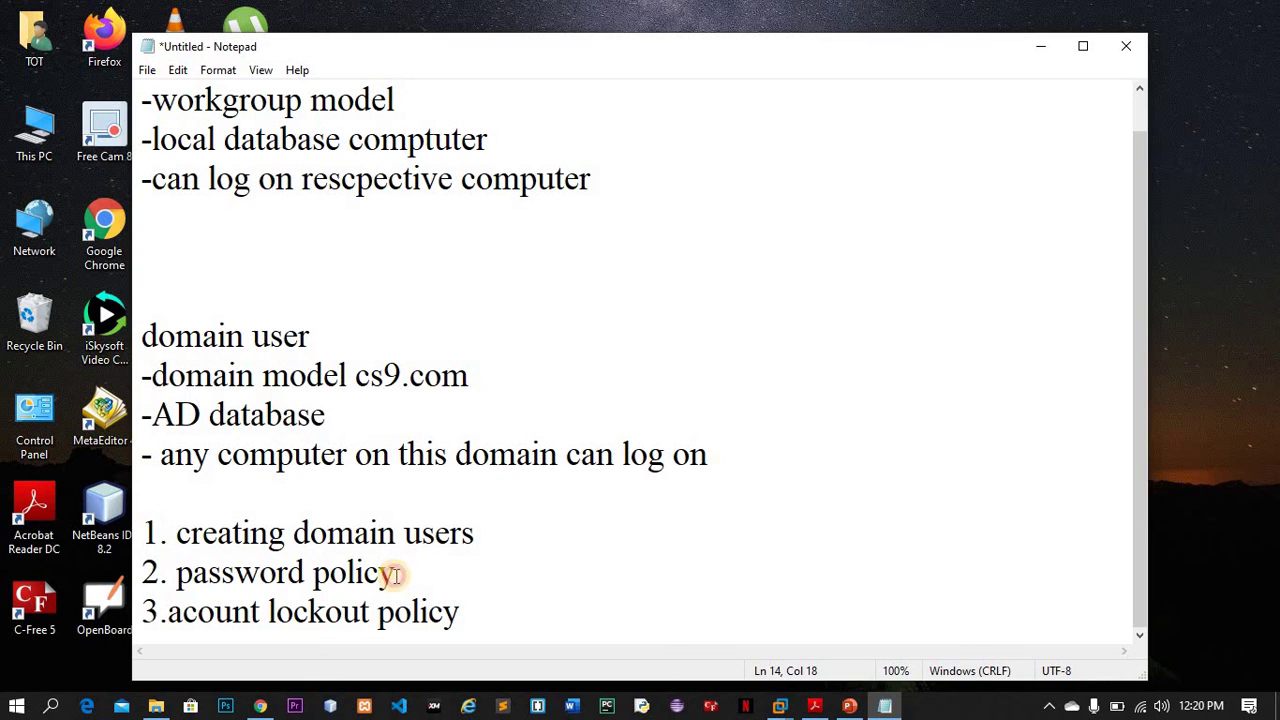
left_click_drag(397, 576, 174, 574)
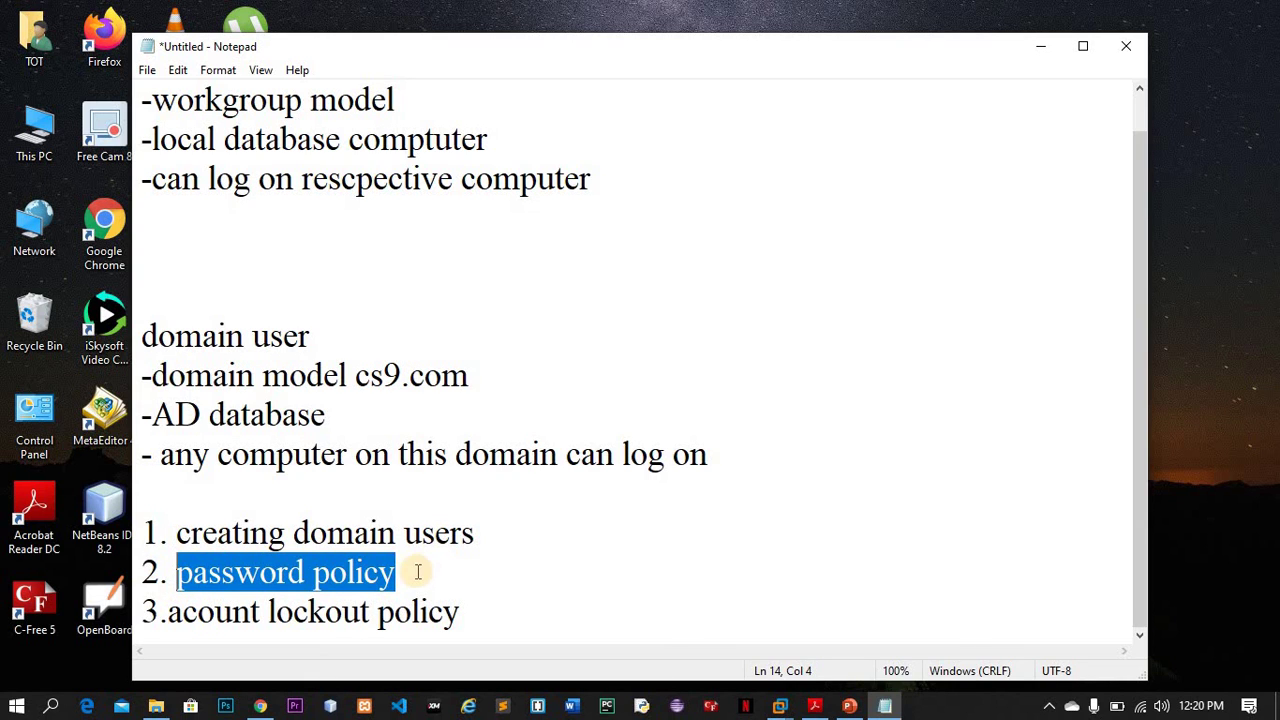
left_click(410, 571)
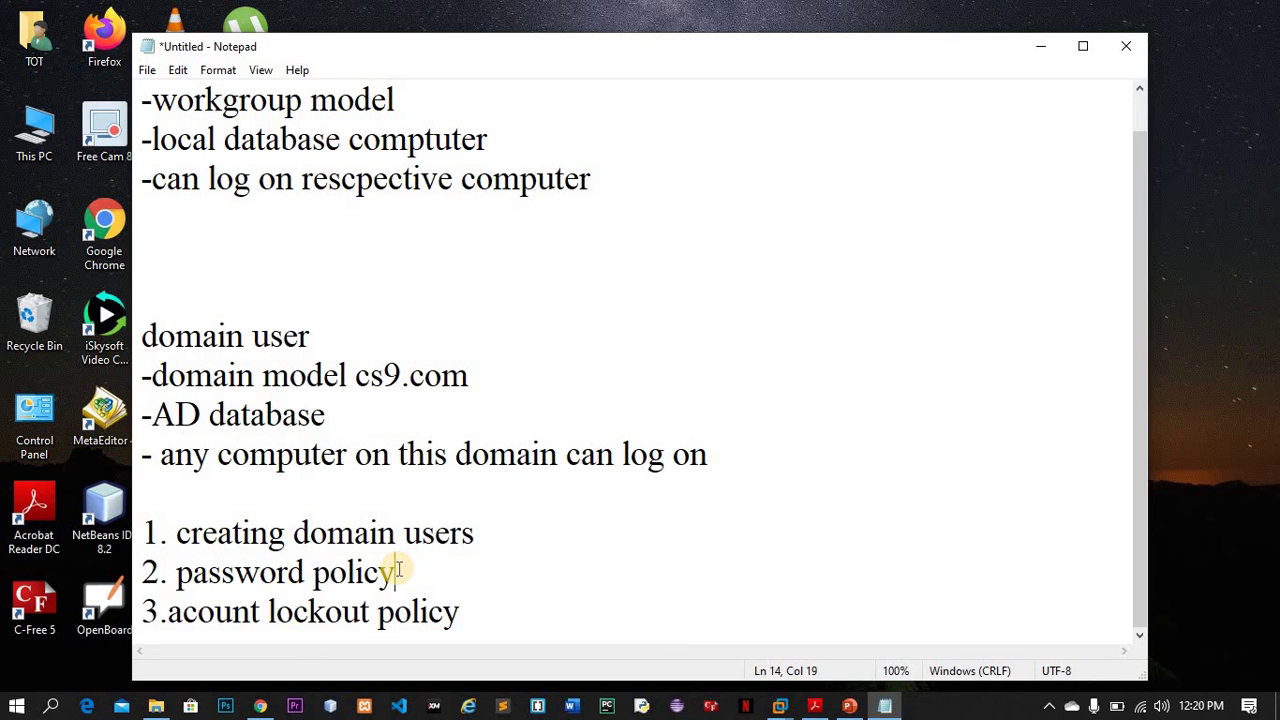
left_click_drag(398, 570, 175, 571)
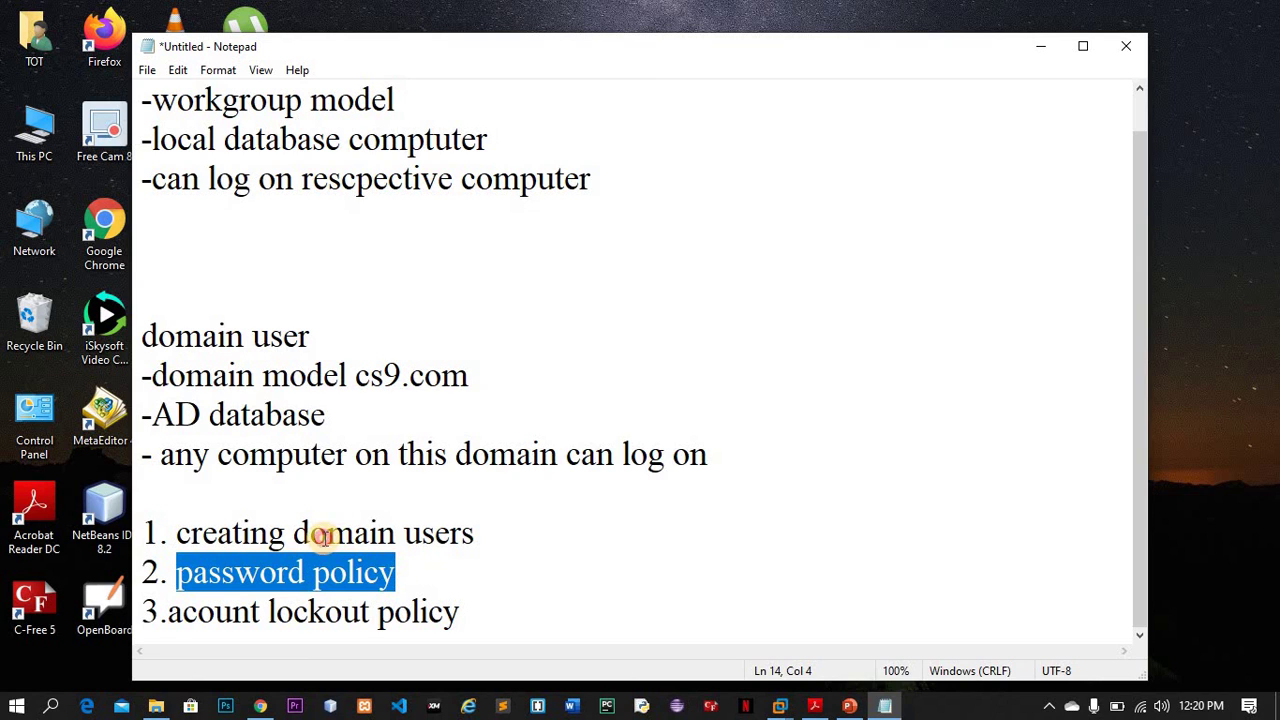
left_click(326, 533)
left_click(337, 571)
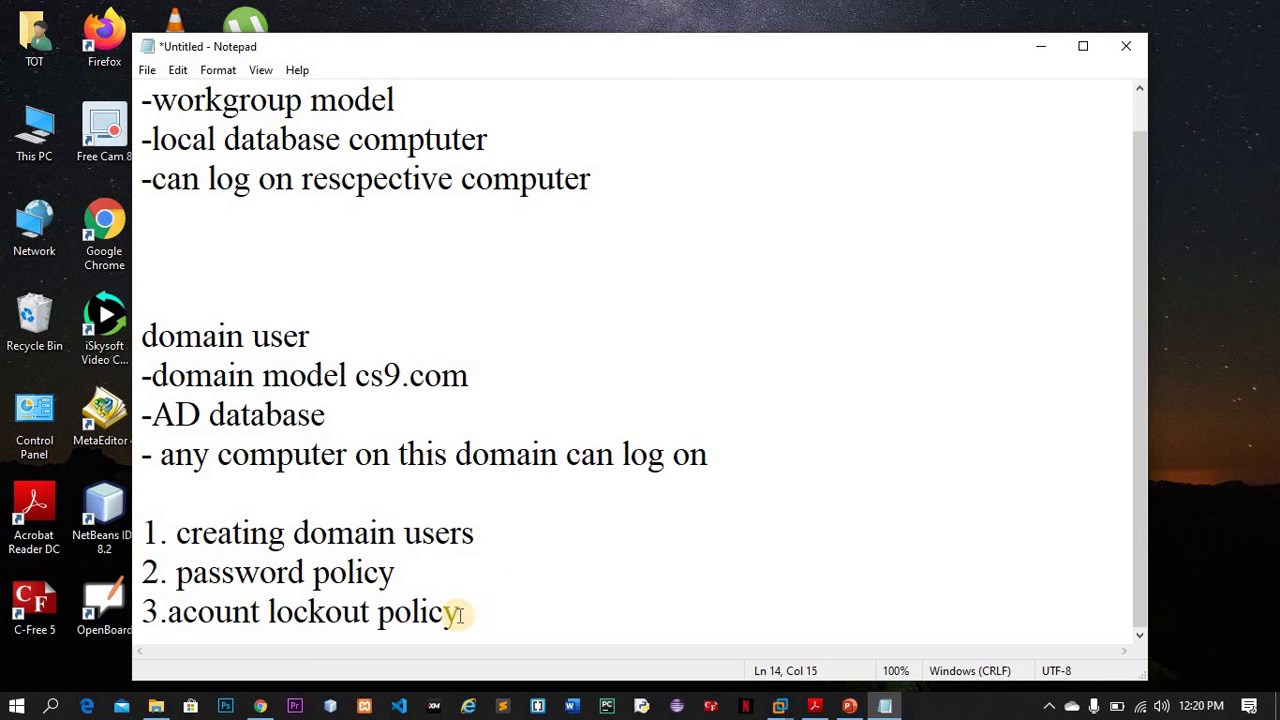
left_click_drag(457, 614, 197, 614)
left_click(325, 574)
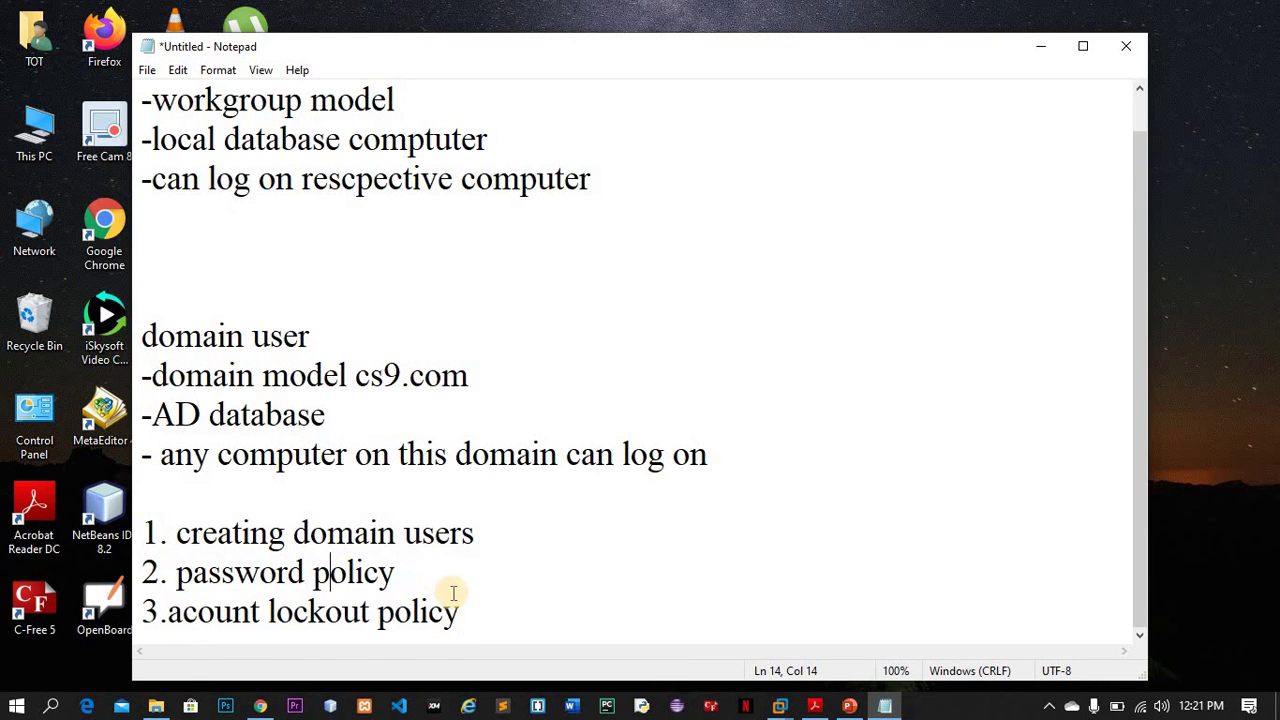
left_click_drag(463, 620, 220, 587)
left_click(289, 614)
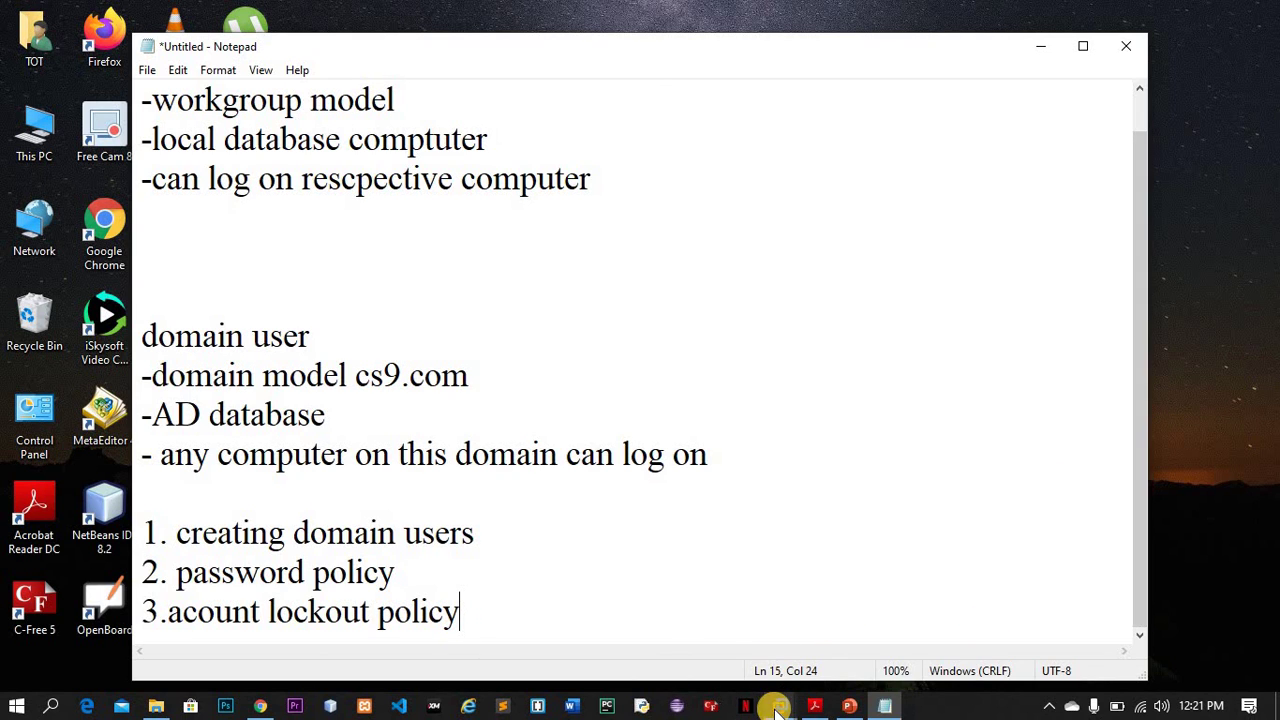
mouse_move(778, 710)
mouse_move(923, 618)
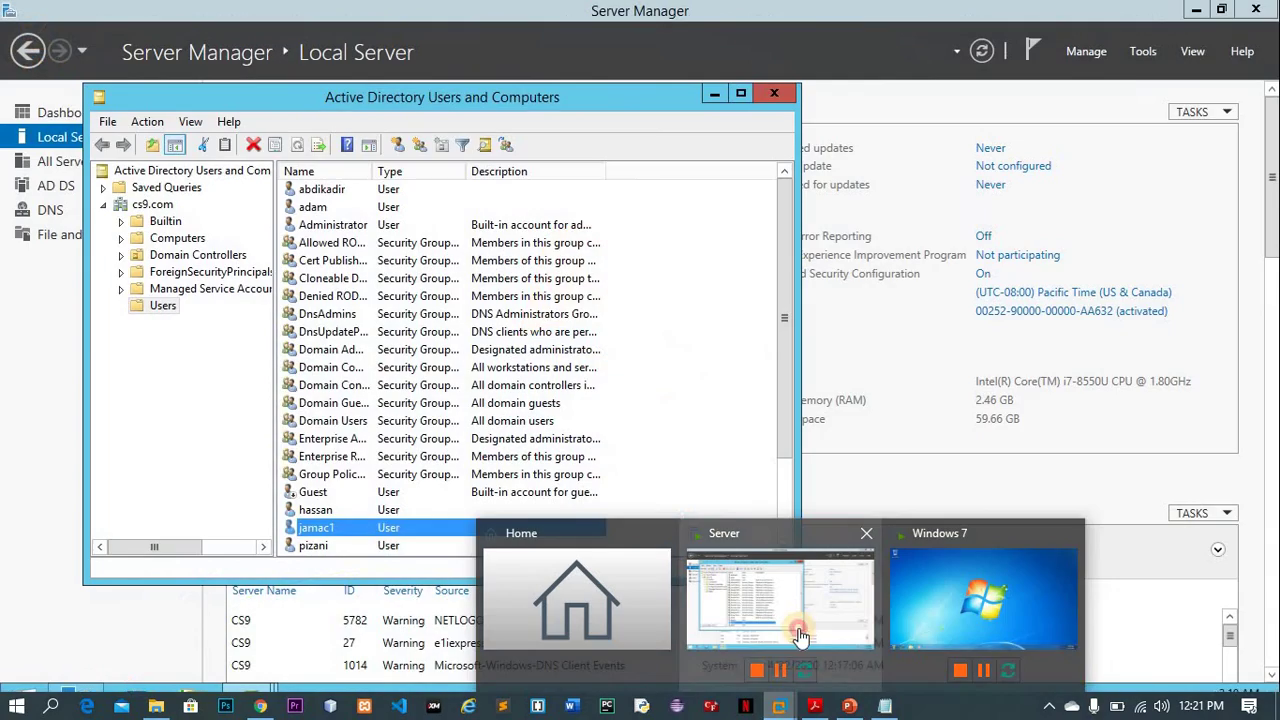
- Glance at the server VM, open the hidden tray icons, then return to the host Notepad notes
left_click(800, 635)
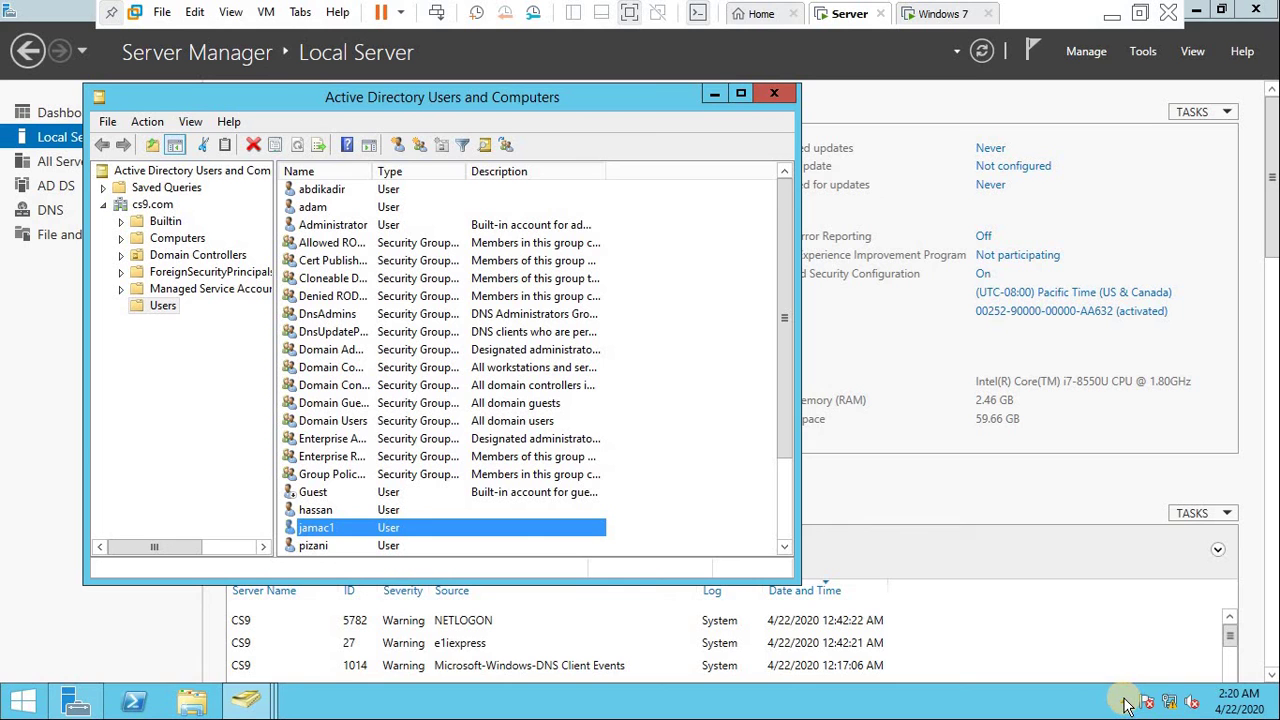
left_click(1121, 704)
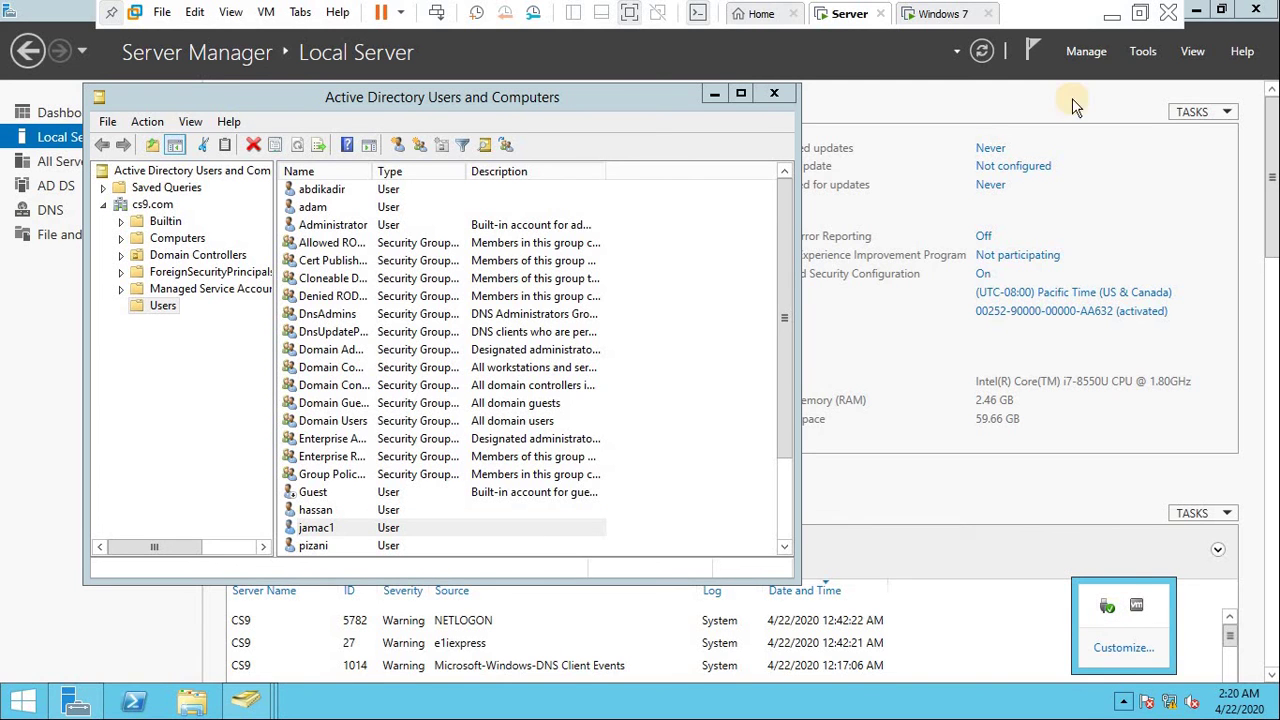
left_click(1112, 15)
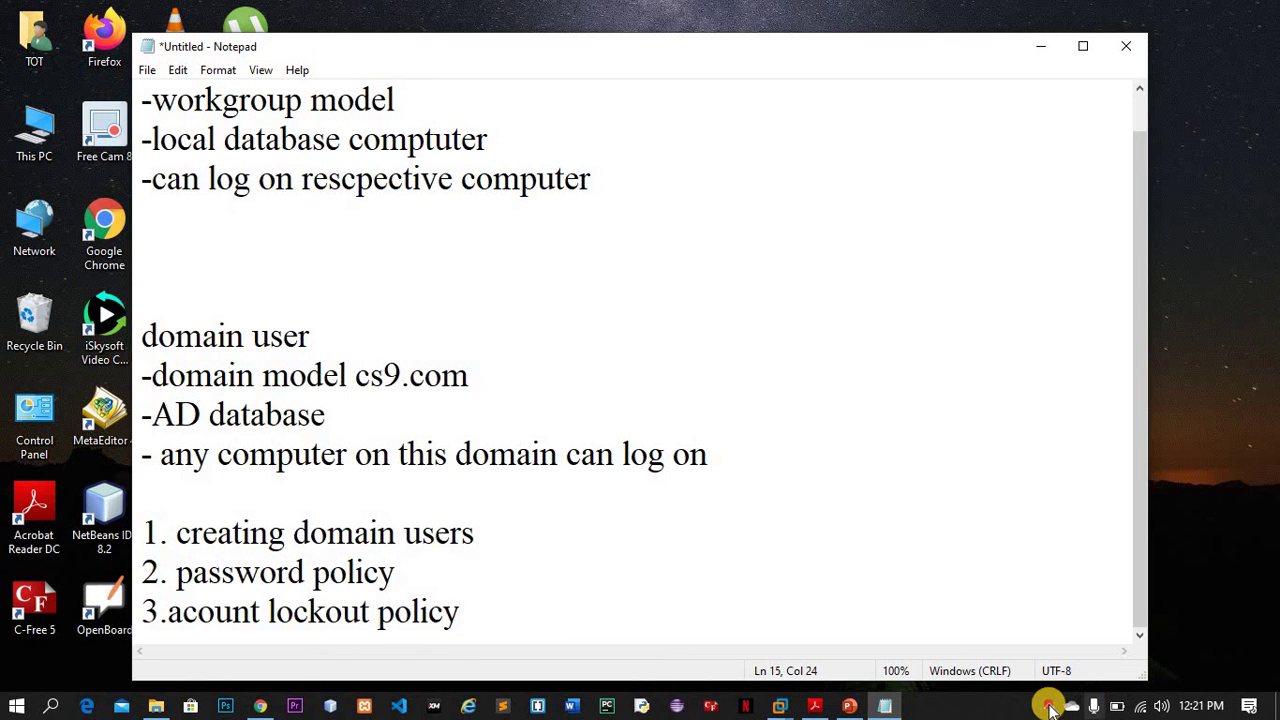